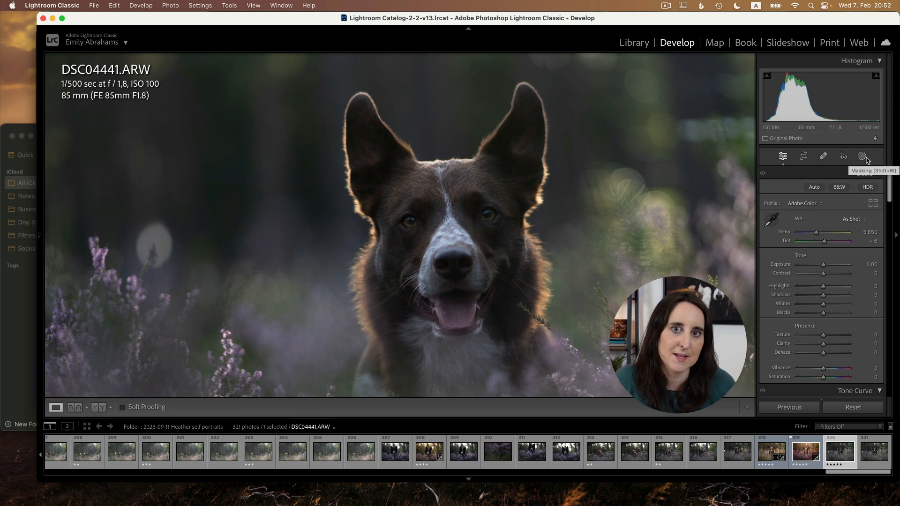
Step: Warm the photo with Temp 9,986 and Tint +11, and set Exposure to +0.45, Highlights to -27 and Shadows to +49
{"action": "mouse_move", "coordinate": [817, 233]}
{"action": "left_mouse_down"}
{"action": "mouse_move", "coordinate": [835, 239]}
{"action": "mouse_move", "coordinate": [825, 242]}
{"action": "left_mouse_up"}
{"action": "left_click_drag", "start_coordinate": [823, 285], "coordinate": [836, 296]}
{"action": "left_click", "coordinate": [739, 276]}
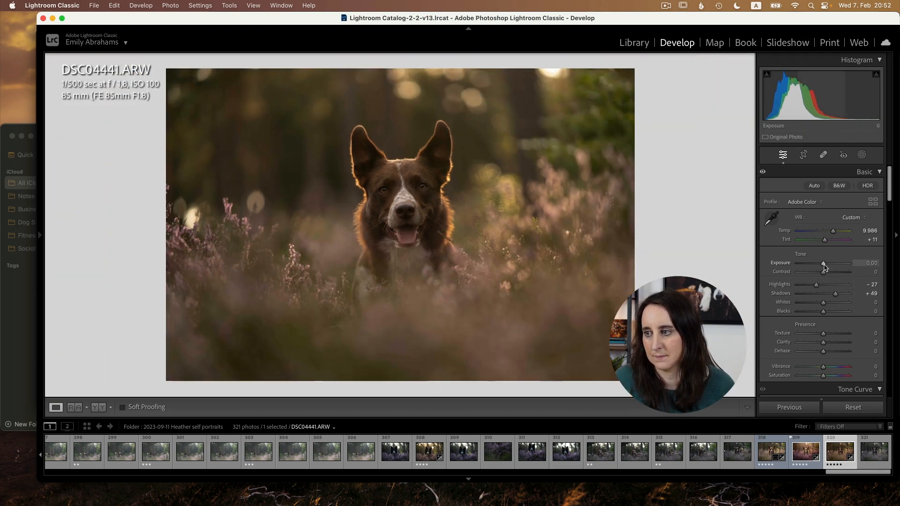
{"action": "left_click_drag", "start_coordinate": [824, 265], "coordinate": [828, 267]}
Step: Examine the dog's face and eyes at several magnifications to judge how dark the eyes look
{"action": "key", "text": "super+equal"}
{"action": "key", "text": "super+equal"}
{"action": "key", "text": "super+equal"}
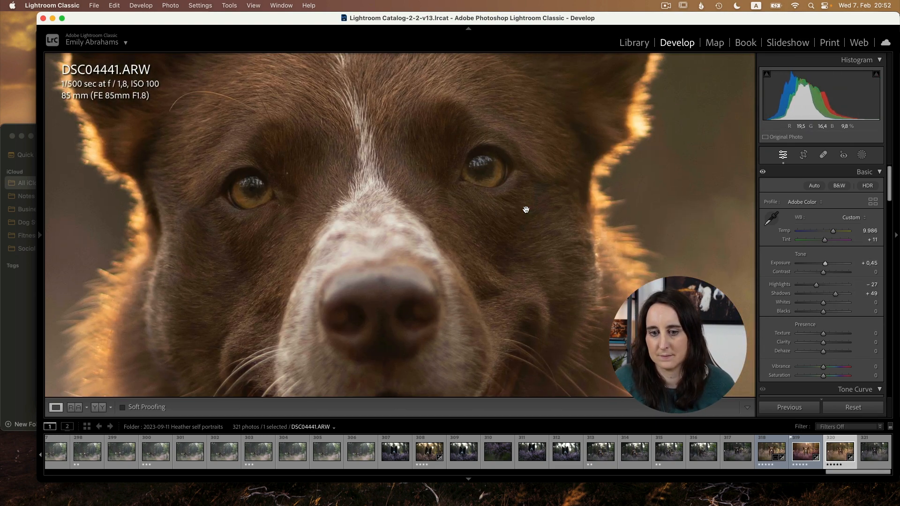
{"action": "key", "text": "super+minus"}
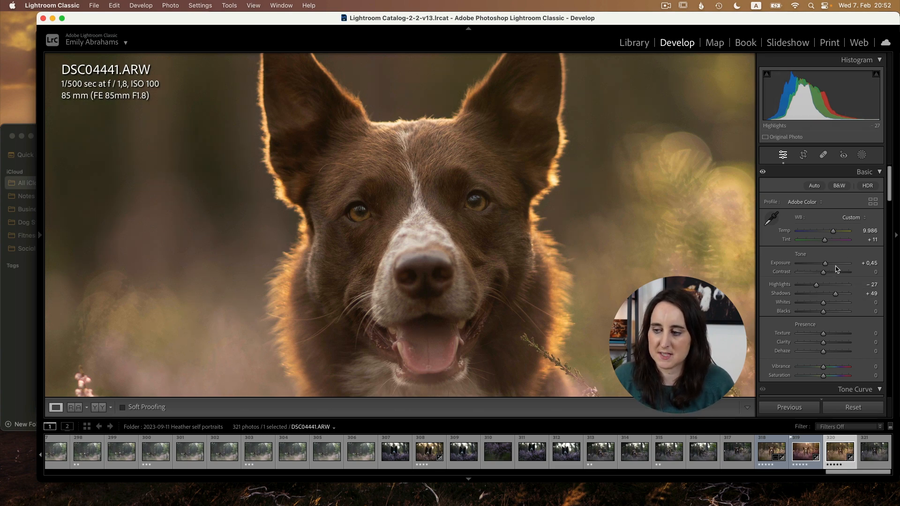
{"action": "key", "text": "super+minus"}
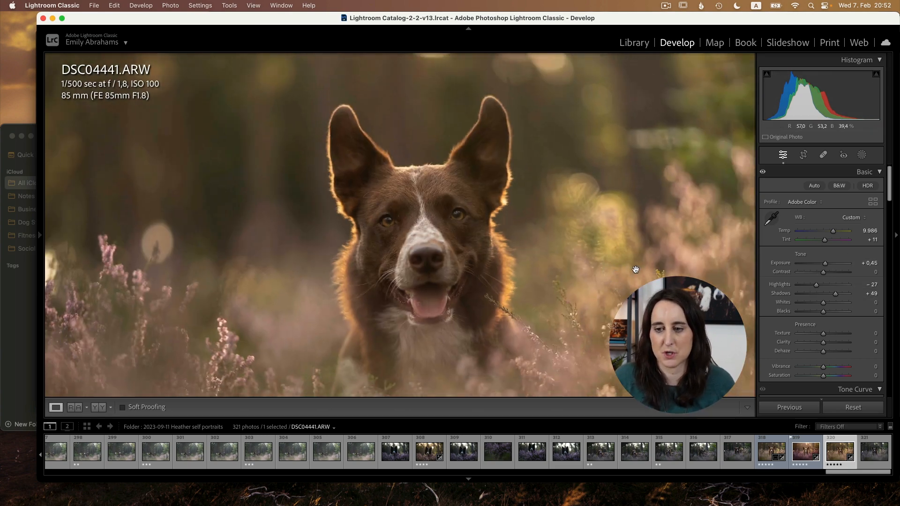
{"action": "key", "text": "super+minus"}
{"action": "key", "text": "super+equal"}
{"action": "key", "text": "super+equal"}
{"action": "key", "text": "super+equal"}
{"action": "key", "text": "super+equal"}
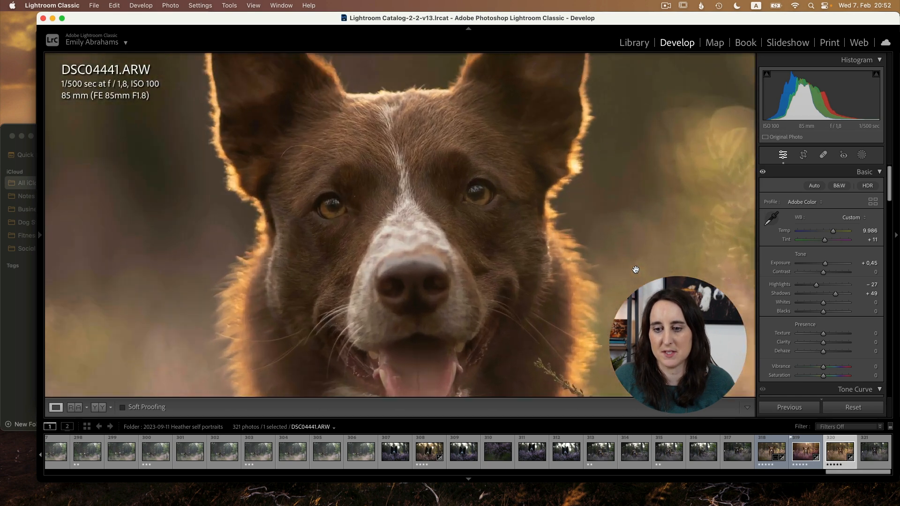
{"action": "key", "text": "super+minus"}
{"action": "key", "text": "super+minus"}
{"action": "key", "text": "super+minus"}
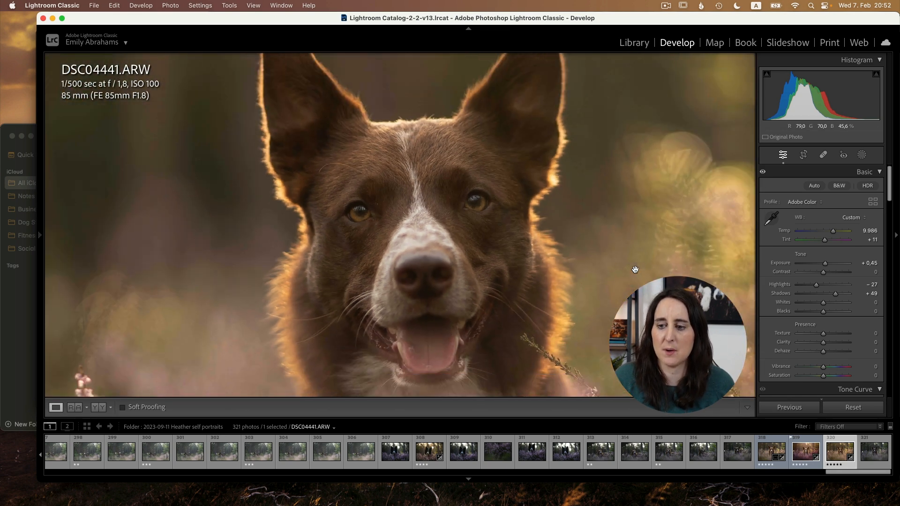
Step: Create a radial gradient mask as a large tilted oval centred on the dog's right-hand eye, covering that side of the face
{"action": "left_click", "coordinate": [862, 156]}
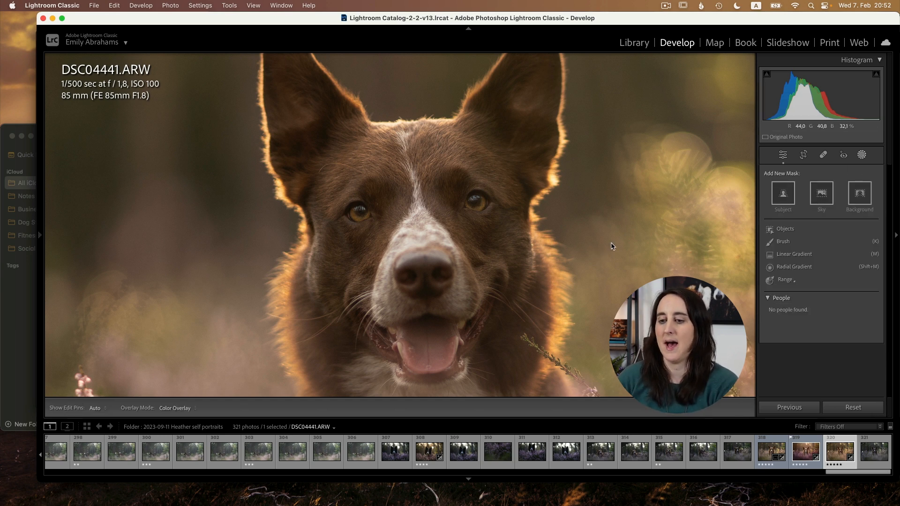
{"action": "left_click", "coordinate": [775, 267]}
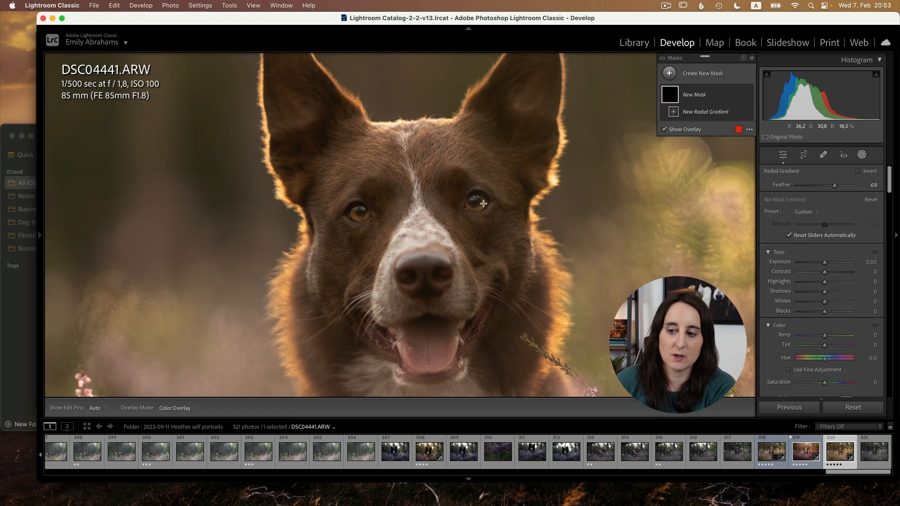
{"action": "left_click", "coordinate": [863, 155]}
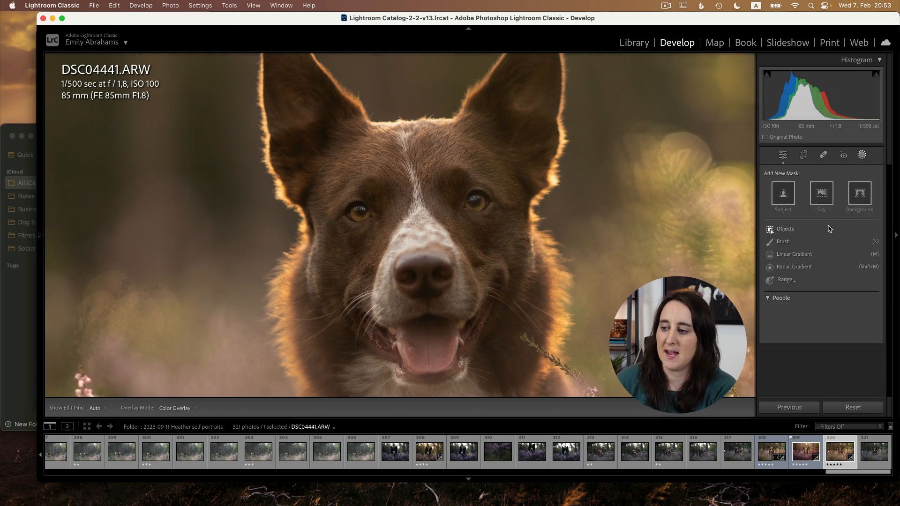
{"action": "left_click", "coordinate": [792, 271]}
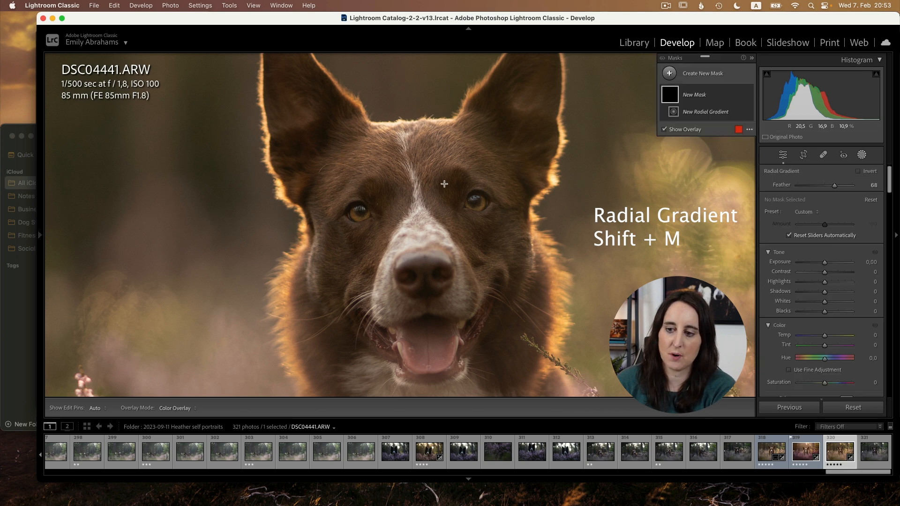
{"action": "left_click_drag", "start_coordinate": [444, 185], "coordinate": [535, 275]}
{"action": "left_click_drag", "start_coordinate": [473, 235], "coordinate": [482, 253]}
{"action": "mouse_move", "coordinate": [519, 187]}
{"action": "left_mouse_down"}
{"action": "mouse_move", "coordinate": [526, 184]}
{"action": "mouse_move", "coordinate": [510, 201]}
{"action": "left_mouse_up"}
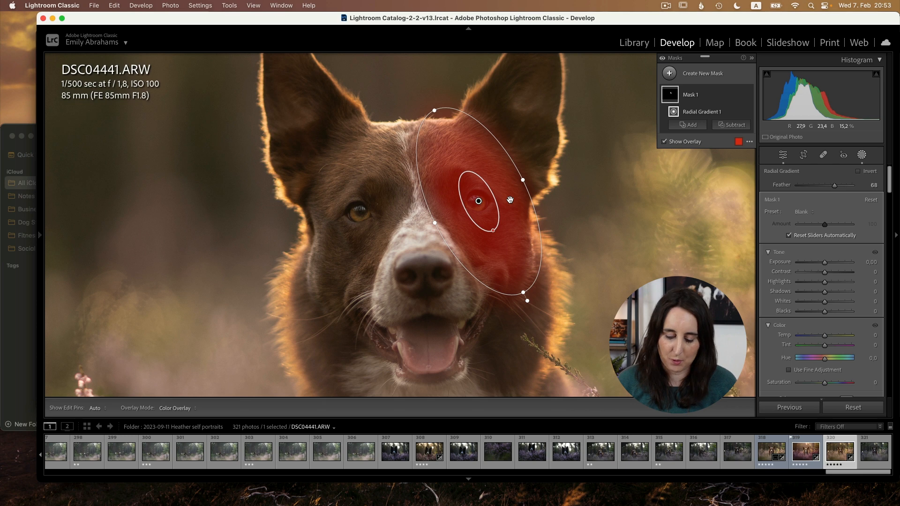
Step: Add a second radial gradient to the same mask as a tilted oval centred on the dog's left-hand eye
{"action": "key", "text": "alt+shift+m"}
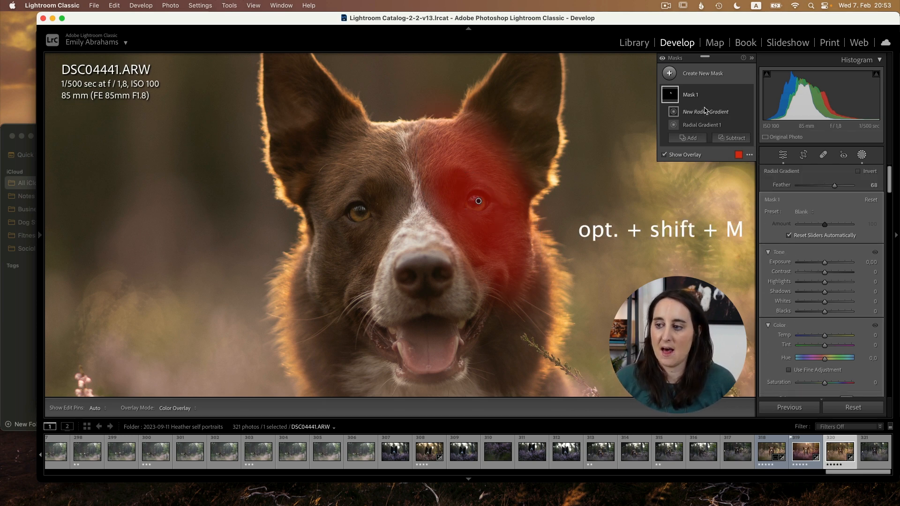
{"action": "left_click_drag", "start_coordinate": [355, 204], "coordinate": [342, 301]}
{"action": "left_click_drag", "start_coordinate": [338, 271], "coordinate": [340, 280]}
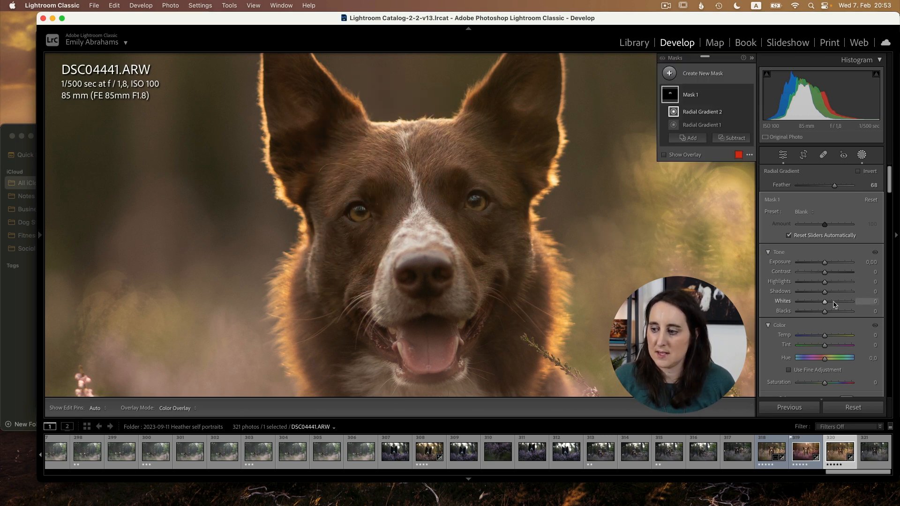
Step: Set the two-eye mask's Texture to 8, Clarity to 35, Dehaze to 6 and Whites to 77
{"action": "left_click_drag", "start_coordinate": [834, 303], "coordinate": [840, 305]}
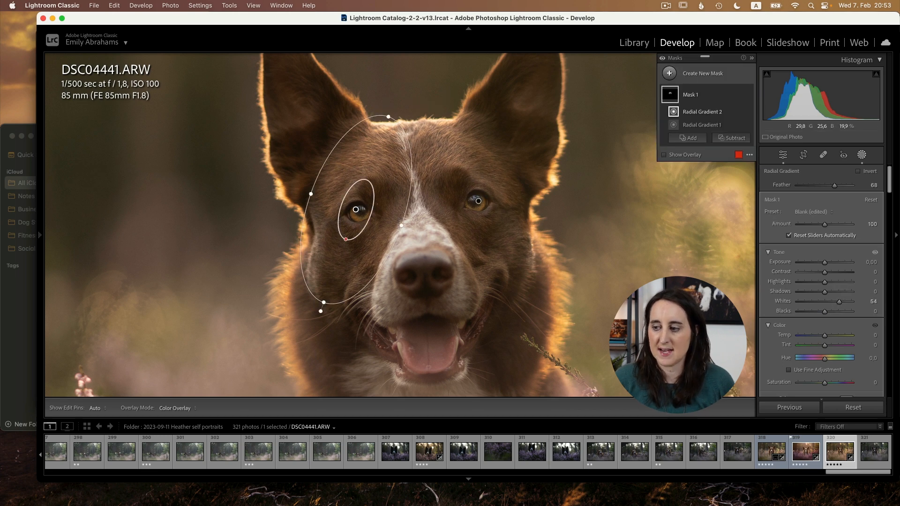
{"action": "scroll", "coordinate": [824, 339], "scroll_direction": "down", "scroll_amount": 5}
{"action": "mouse_move", "coordinate": [826, 336]}
{"action": "left_mouse_down"}
{"action": "mouse_move", "coordinate": [837, 338]}
{"action": "mouse_move", "coordinate": [832, 326]}
{"action": "mouse_move", "coordinate": [840, 342]}
{"action": "left_mouse_up"}
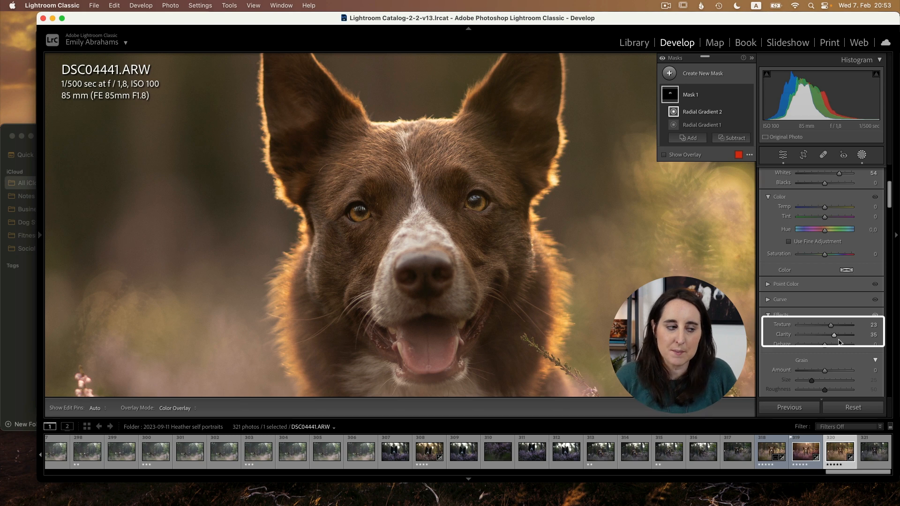
{"action": "mouse_move", "coordinate": [831, 327]}
{"action": "left_mouse_down"}
{"action": "mouse_move", "coordinate": [844, 327]}
{"action": "mouse_move", "coordinate": [826, 328]}
{"action": "mouse_move", "coordinate": [834, 337]}
{"action": "left_mouse_up"}
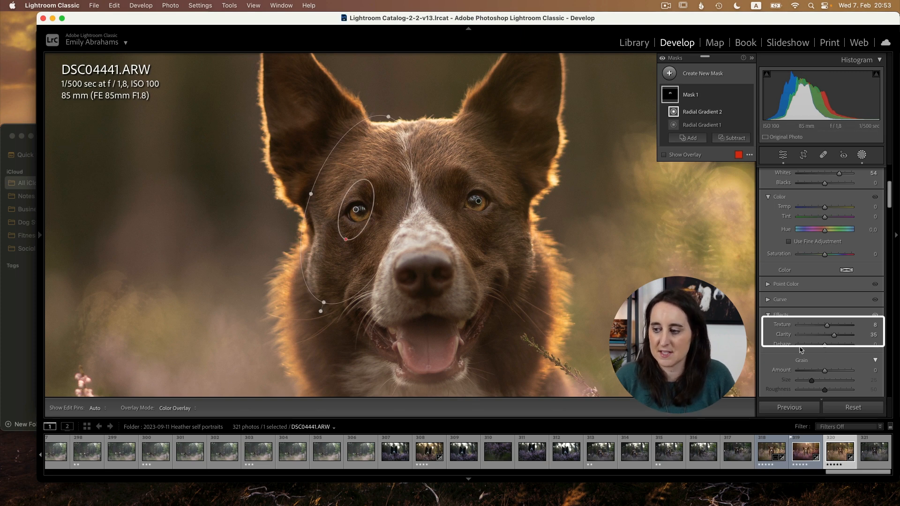
{"action": "left_click_drag", "start_coordinate": [824, 346], "coordinate": [828, 347]}
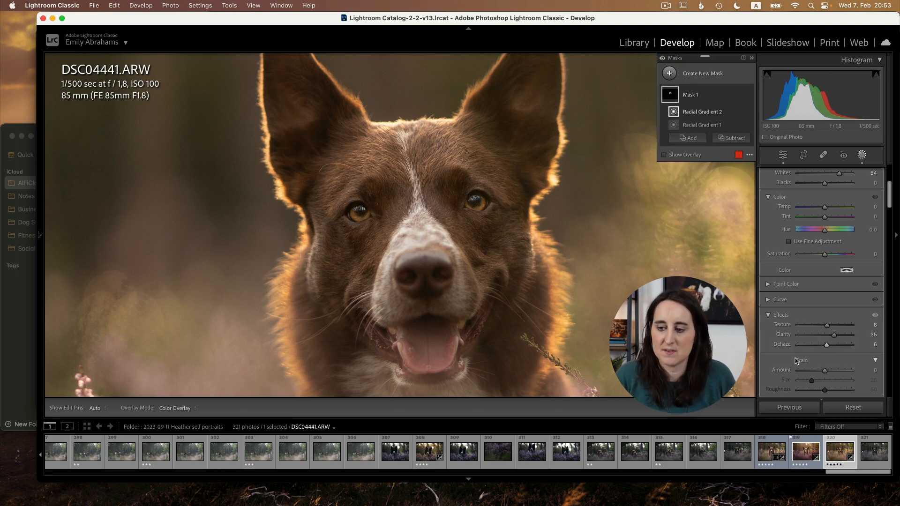
{"action": "scroll", "coordinate": [829, 349], "scroll_direction": "up", "scroll_amount": 5}
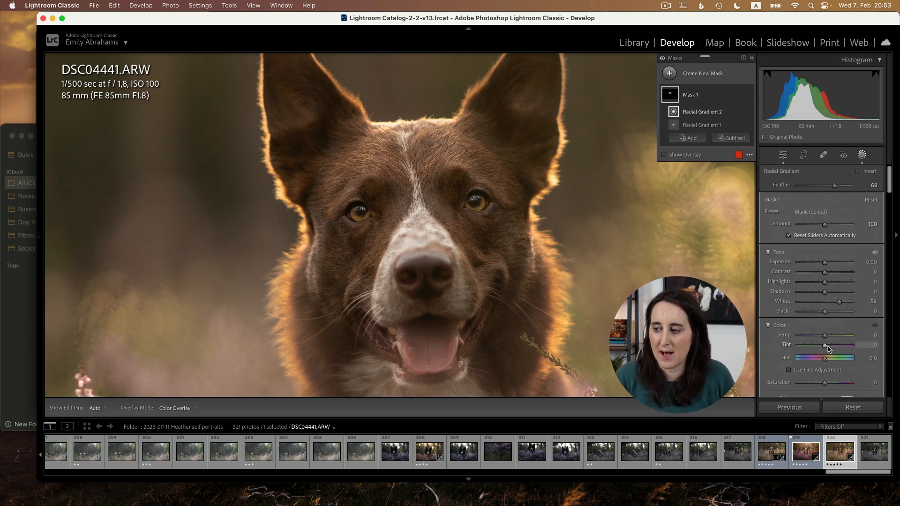
{"action": "left_click_drag", "start_coordinate": [839, 302], "coordinate": [846, 307]}
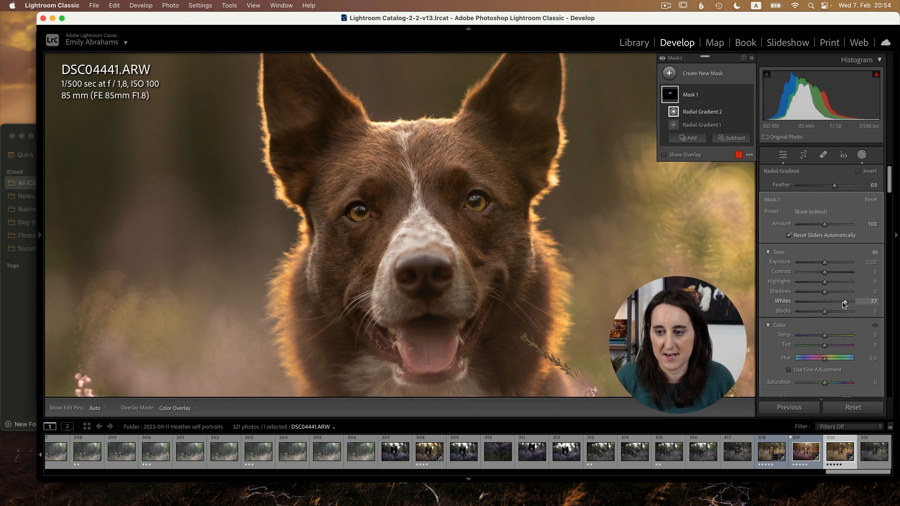
Step: Check the coverage of both radial gradients and compare the dog's face with Mask 1 hidden and shown
{"action": "mouse_move", "coordinate": [750, 96]}
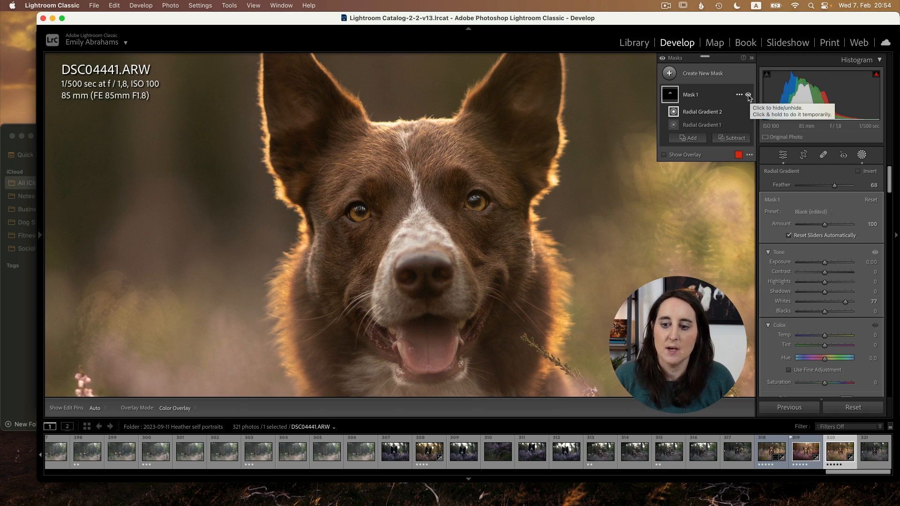
{"action": "left_click", "coordinate": [699, 117]}
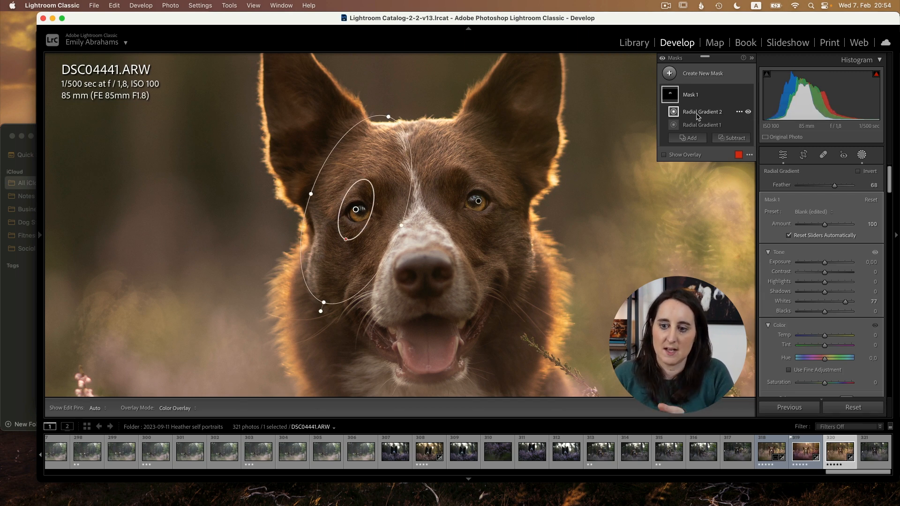
{"action": "mouse_move", "coordinate": [355, 210]}
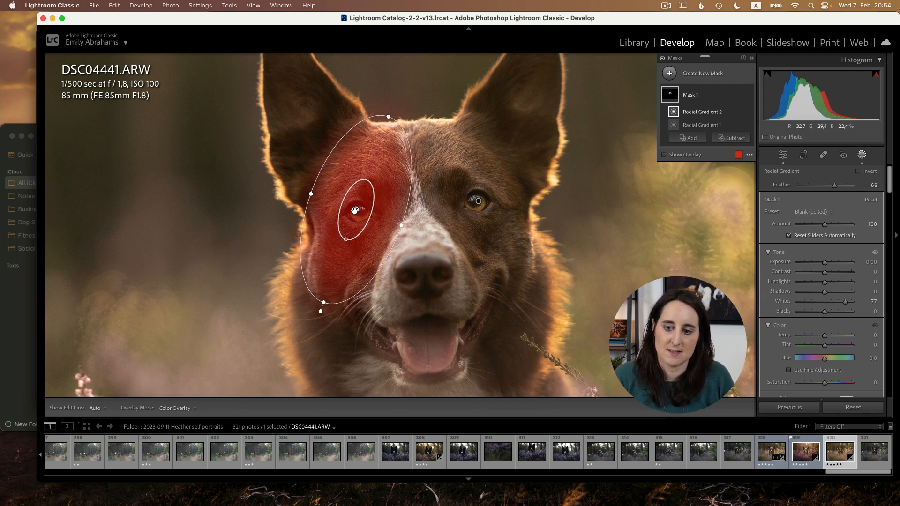
{"action": "mouse_move", "coordinate": [479, 203]}
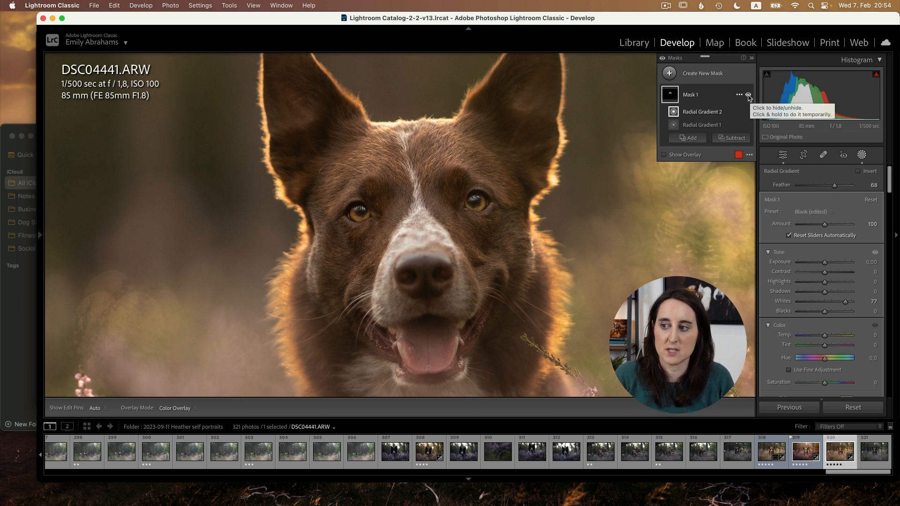
{"action": "left_click", "coordinate": [749, 95]}
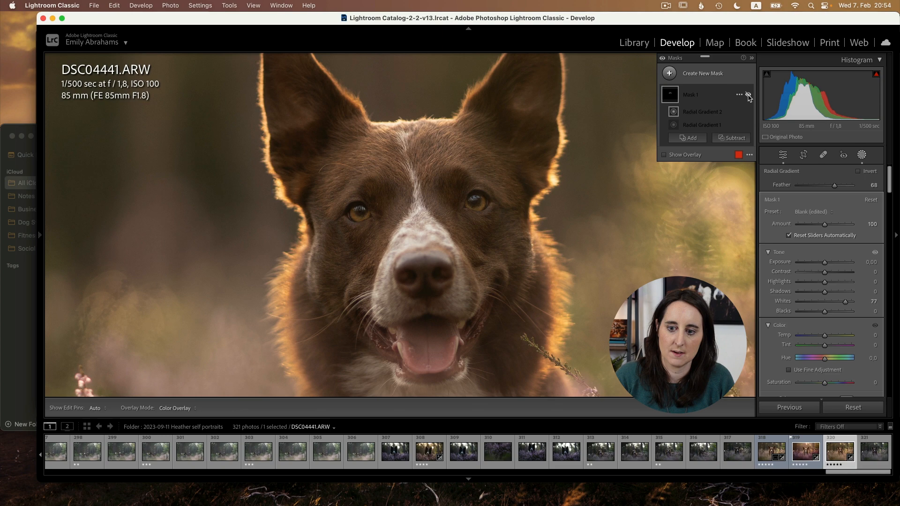
{"action": "left_click", "coordinate": [748, 95]}
{"action": "left_click", "coordinate": [748, 96]}
{"action": "left_click", "coordinate": [748, 95]}
{"action": "left_click", "coordinate": [749, 96]}
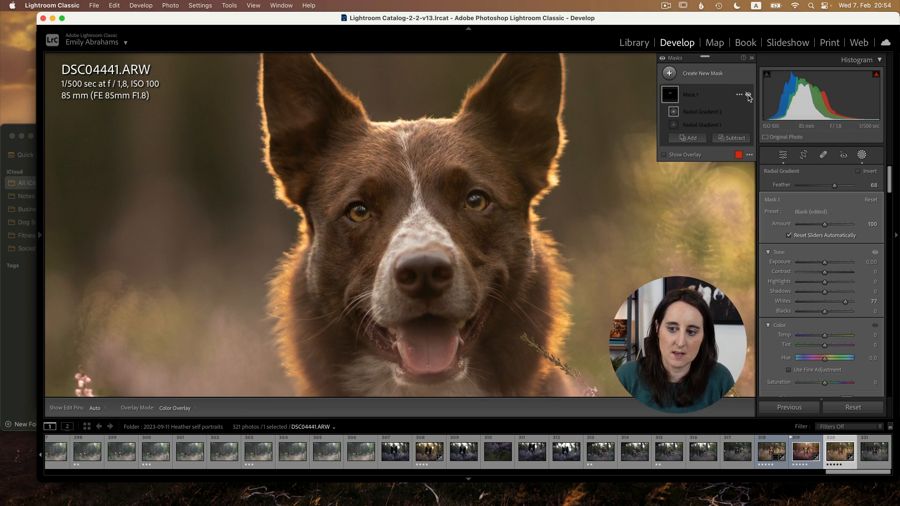
{"action": "left_click", "coordinate": [748, 95]}
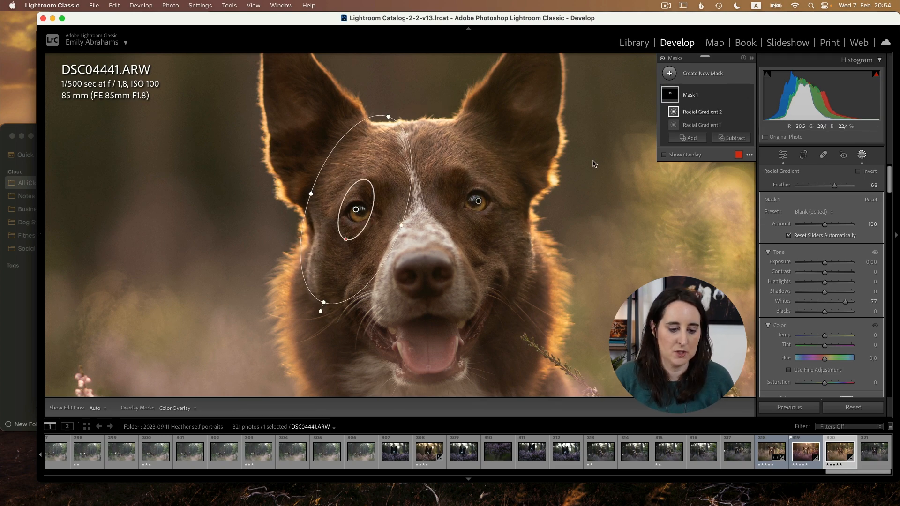
Step: Compare the dog's eyes in close-up with Mask 1 hidden and shown
{"action": "key", "text": "z"}
{"action": "left_click", "coordinate": [749, 96]}
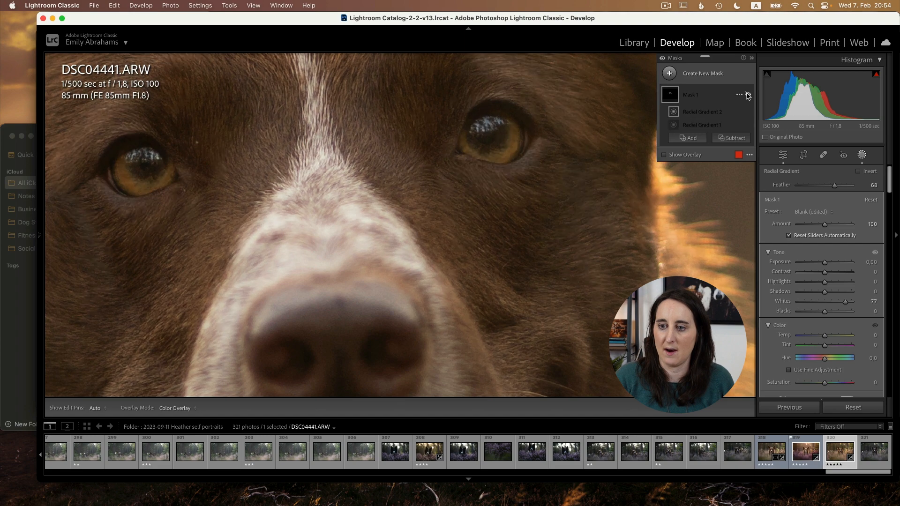
{"action": "left_click", "coordinate": [748, 96]}
{"action": "left_click", "coordinate": [748, 95]}
{"action": "left_click", "coordinate": [749, 95]}
{"action": "key", "text": "z"}
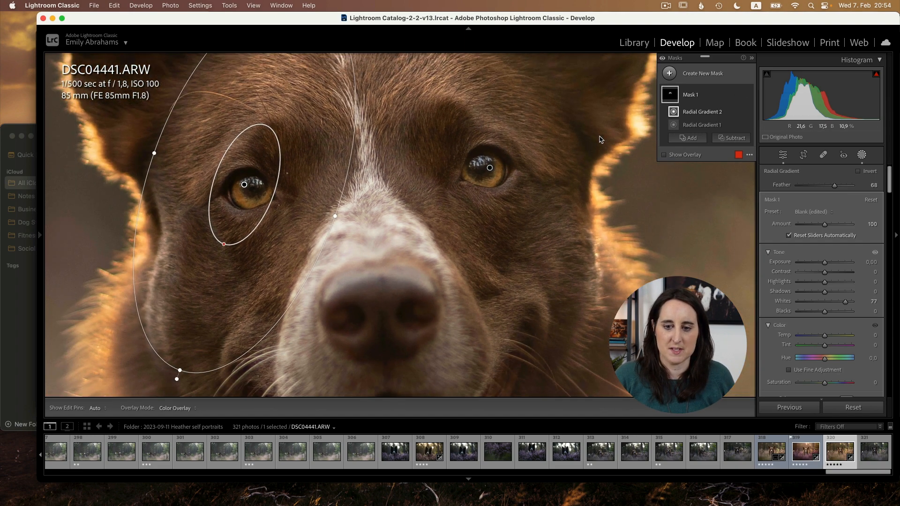
Step: Create a separate new mask with a small radial gradient fitted closely around the dog's right-hand eye
{"action": "left_click", "coordinate": [533, 216]}
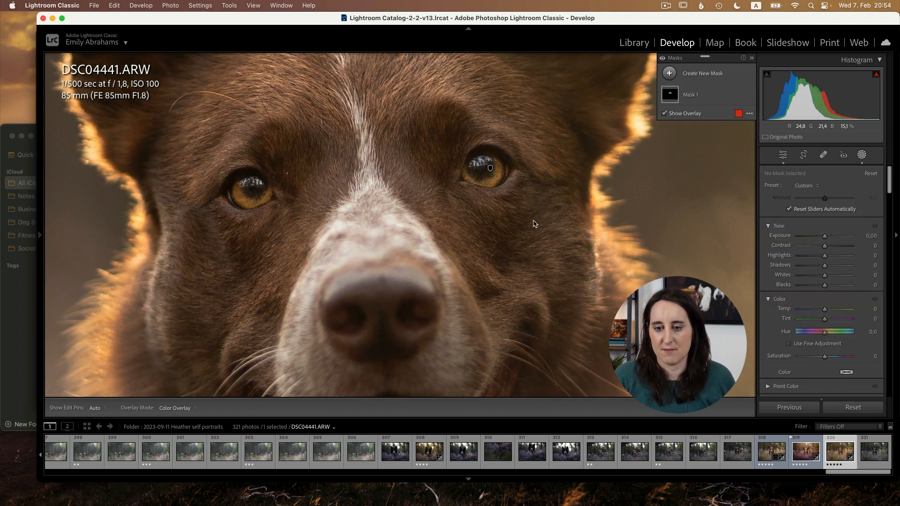
{"action": "scroll", "coordinate": [534, 222], "scroll_direction": "left", "scroll_amount": 3}
{"action": "scroll", "coordinate": [534, 222], "scroll_direction": "up", "scroll_amount": 2}
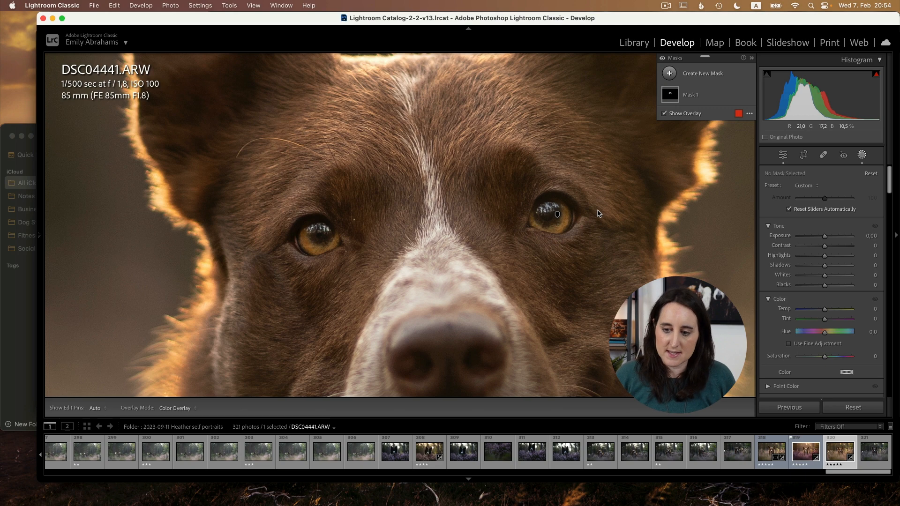
{"action": "key", "text": "shift+m"}
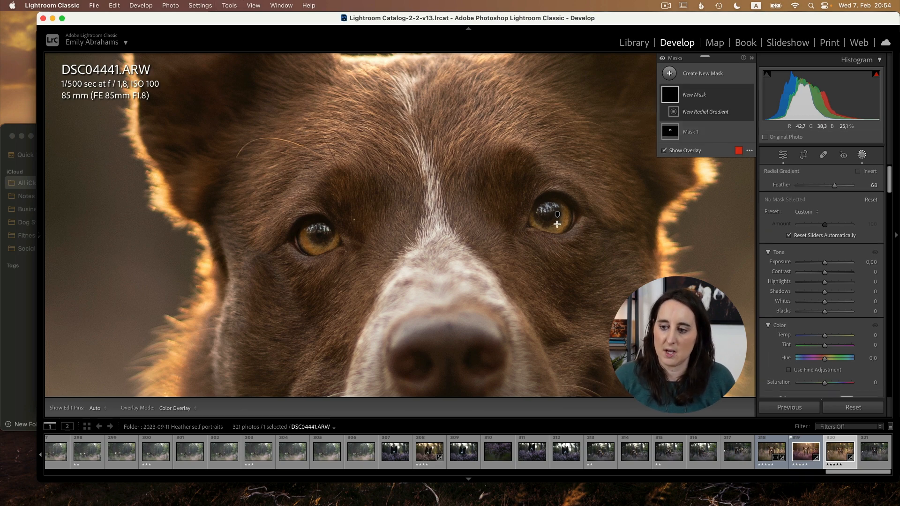
{"action": "left_click_drag", "start_coordinate": [549, 217], "coordinate": [583, 243]}
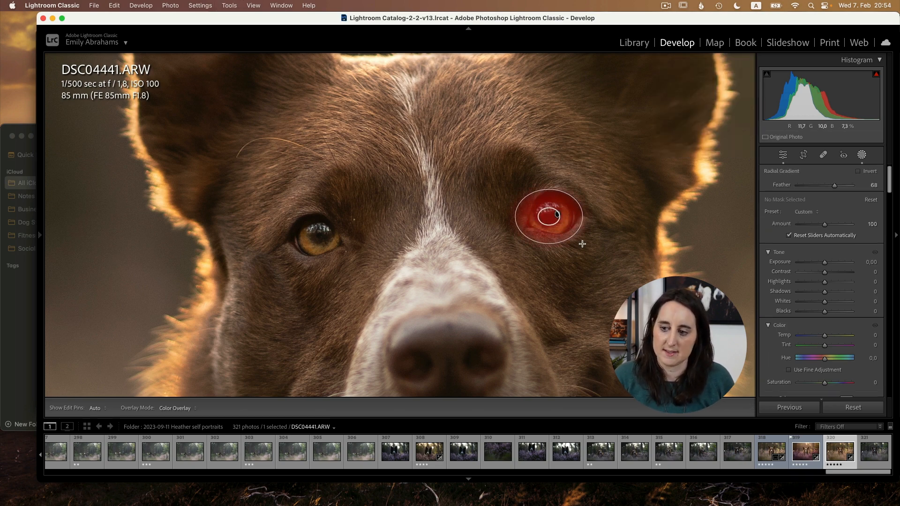
Step: Set the small eye mask's Whites to 45 and Clarity to 34
{"action": "left_click_drag", "start_coordinate": [825, 302], "coordinate": [834, 336]}
{"action": "scroll", "coordinate": [843, 325], "scroll_direction": "down", "scroll_amount": 5}
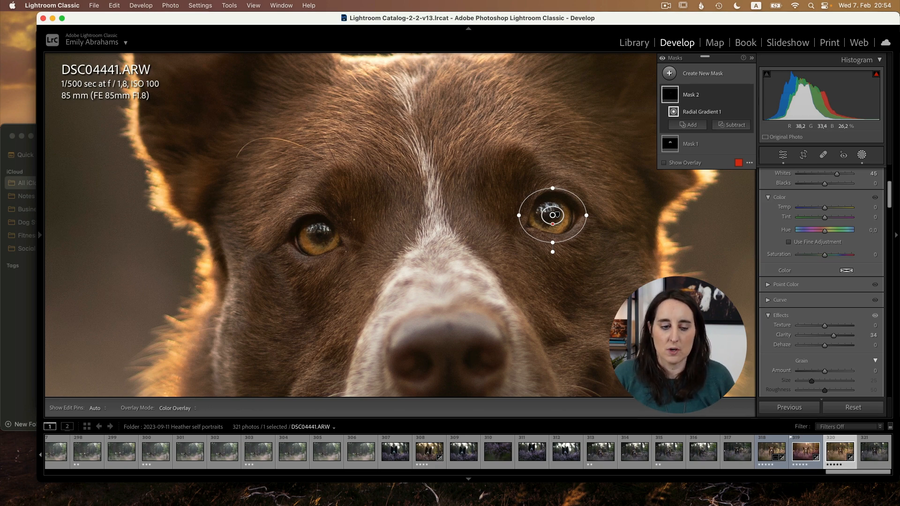
{"action": "mouse_move", "coordinate": [578, 216]}
{"action": "left_mouse_down"}
{"action": "mouse_move", "coordinate": [600, 302]}
{"action": "mouse_move", "coordinate": [578, 215]}
{"action": "left_mouse_up"}
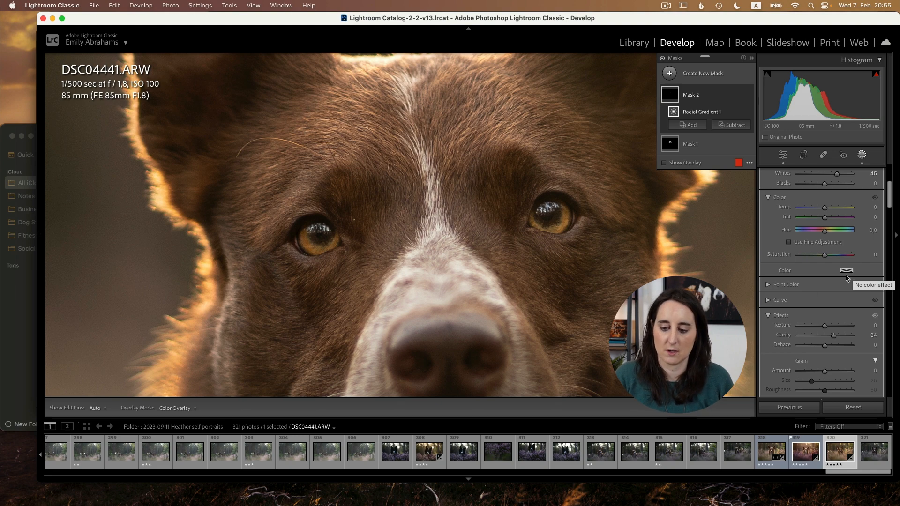
{"action": "scroll", "coordinate": [830, 290], "scroll_direction": "up", "scroll_amount": 5}
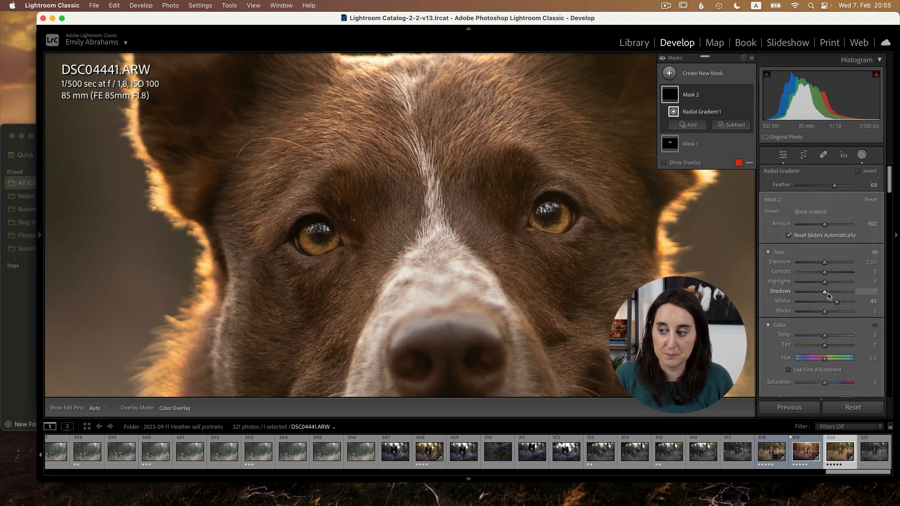
Step: Set the small eye mask's Shadows to 68
{"action": "left_click", "coordinate": [783, 155]}
{"action": "left_click", "coordinate": [862, 154]}
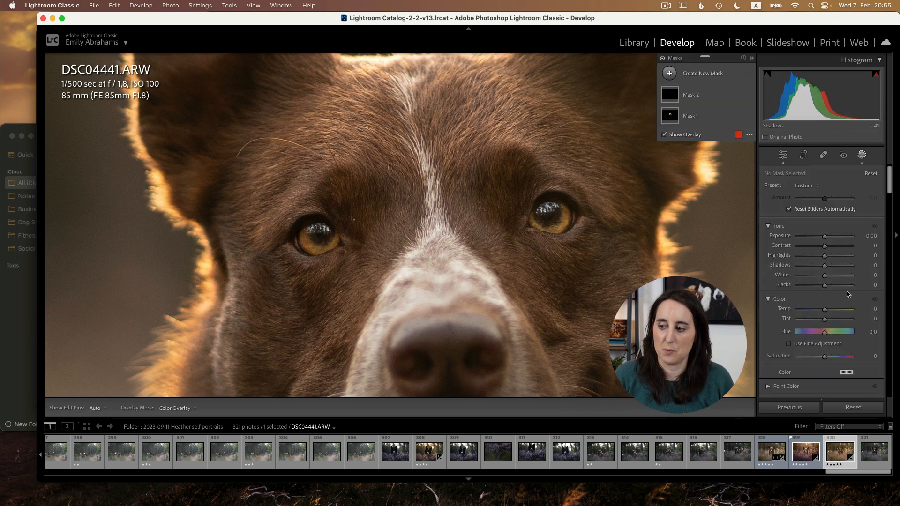
{"action": "left_click", "coordinate": [686, 95]}
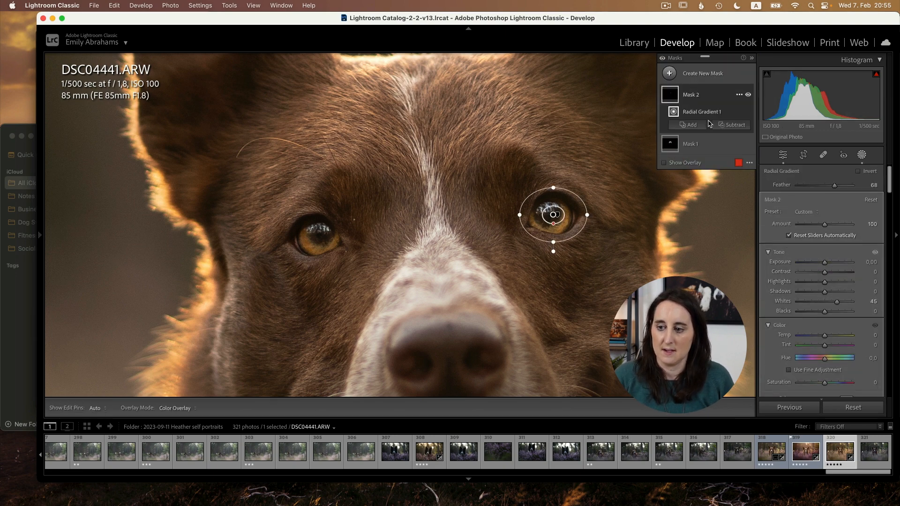
{"action": "left_click_drag", "start_coordinate": [838, 291], "coordinate": [852, 266]}
Step: Set the Exposure to 0.12 on Mask 1 and to 0.49 on the small eye mask, Mask 2
{"action": "left_click", "coordinate": [709, 143]}
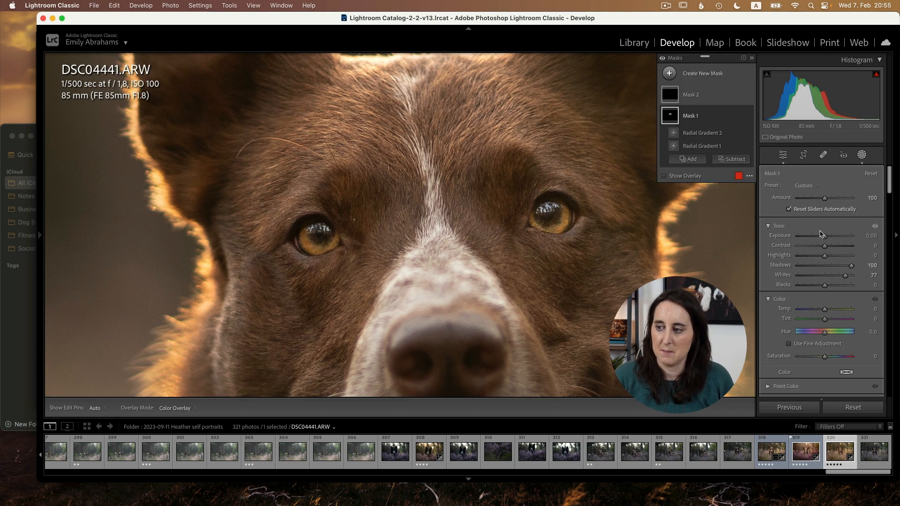
{"action": "left_click_drag", "start_coordinate": [825, 236], "coordinate": [828, 238]}
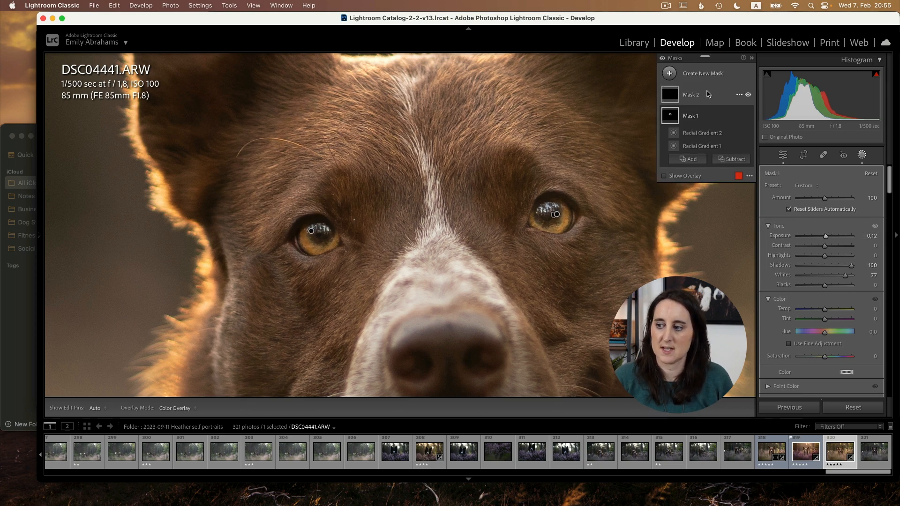
{"action": "left_click", "coordinate": [690, 95]}
{"action": "left_click_drag", "start_coordinate": [827, 262], "coordinate": [830, 263]}
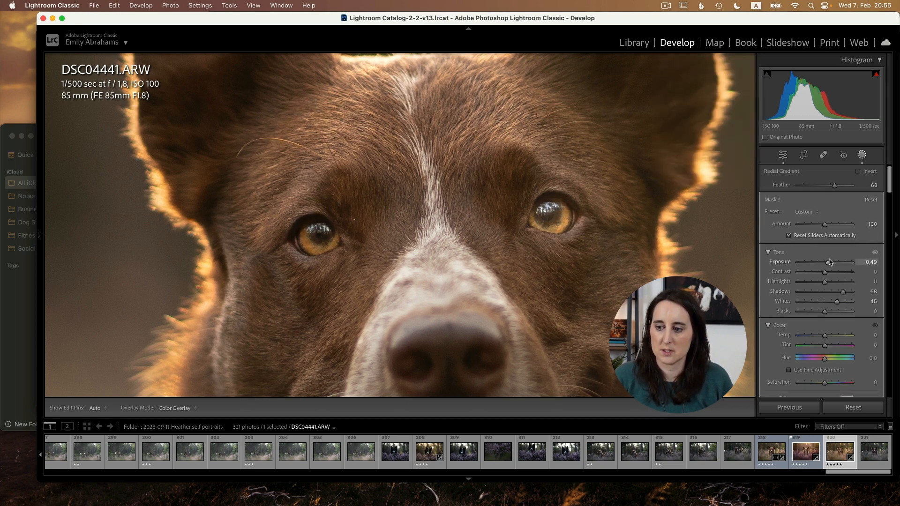
Step: Examine the brightened eyes in the whole photo without the mask overlays and again in close-up
{"action": "left_click", "coordinate": [589, 298]}
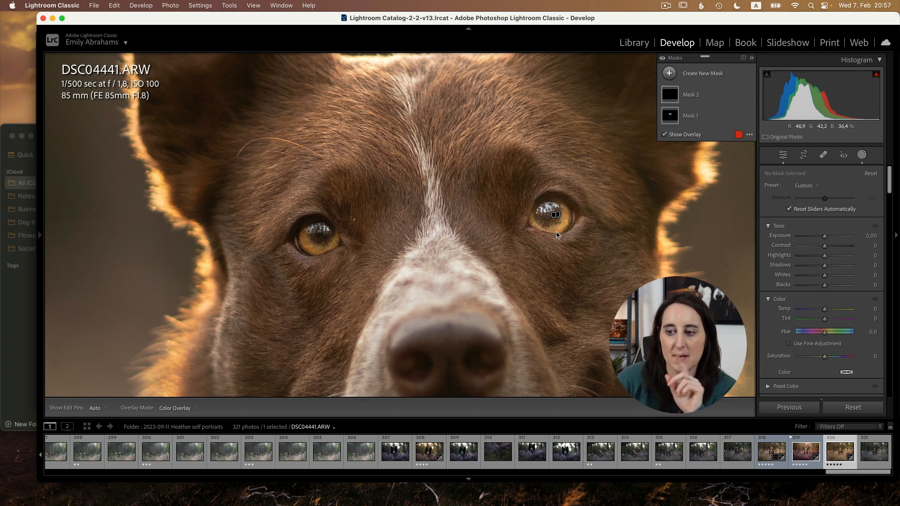
{"action": "key", "text": "z"}
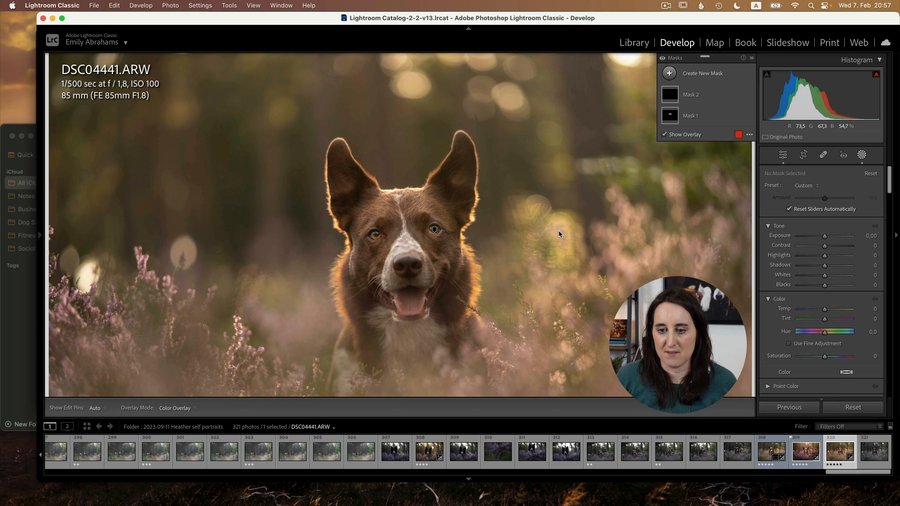
{"action": "key", "text": "shift+w"}
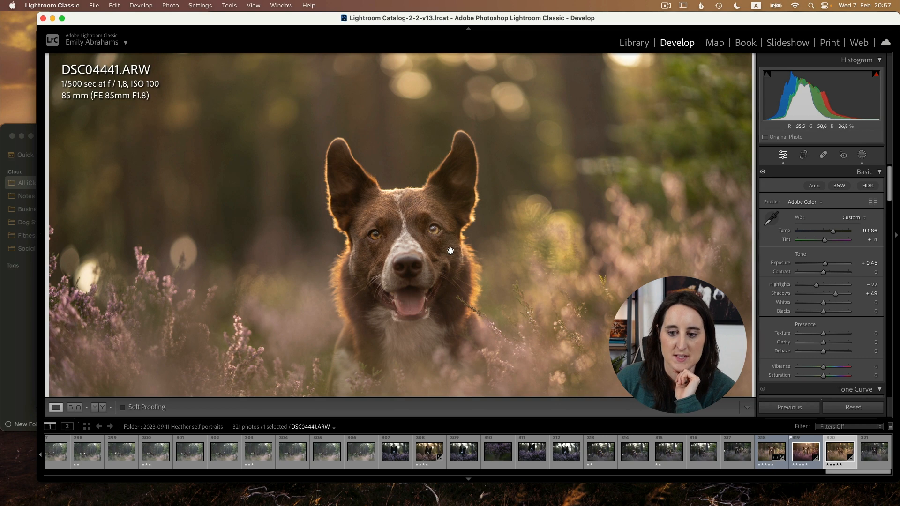
{"action": "left_click", "coordinate": [459, 273]}
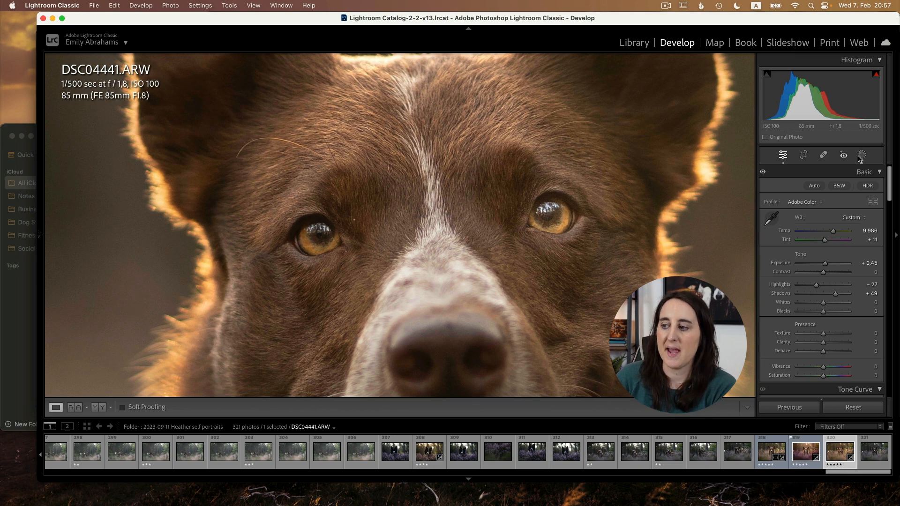
Step: Reset the Shadows and Exposure of the small eye mask, Mask 2, to their defaults
{"action": "left_click", "coordinate": [862, 156]}
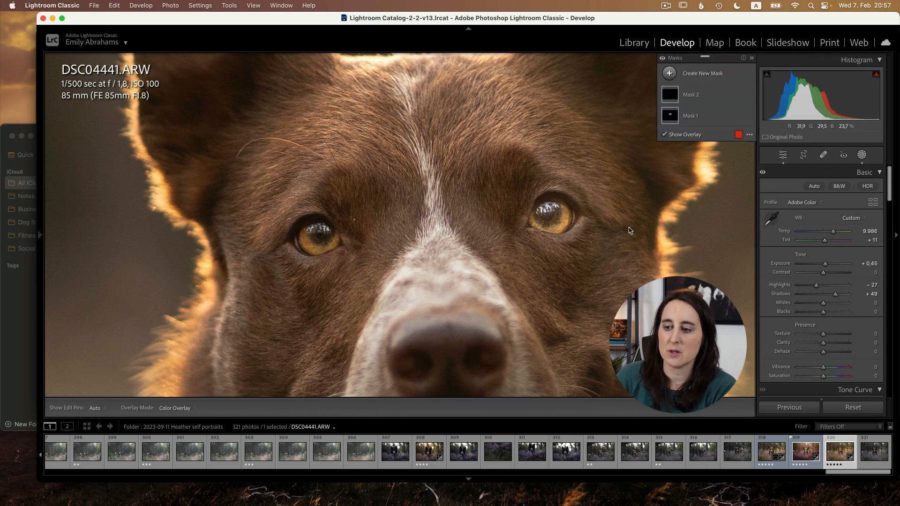
{"action": "left_click", "coordinate": [554, 215]}
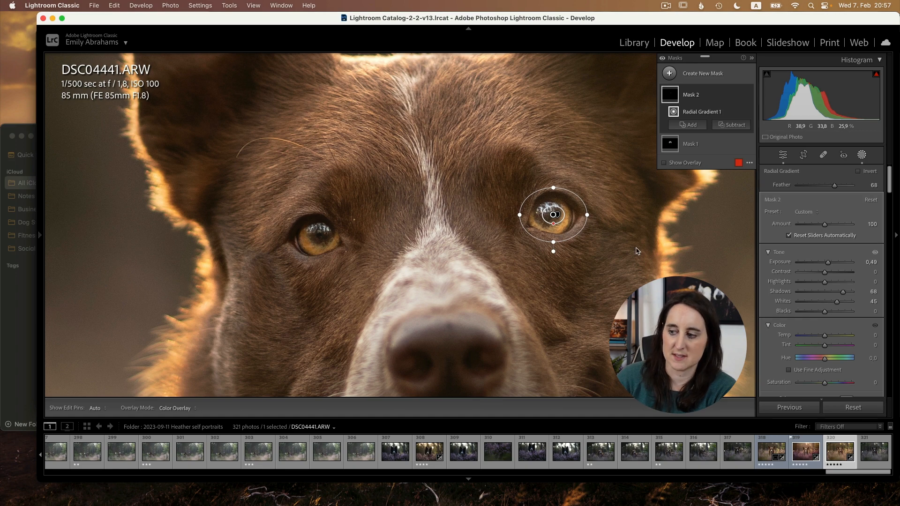
{"action": "double_click", "coordinate": [780, 291]}
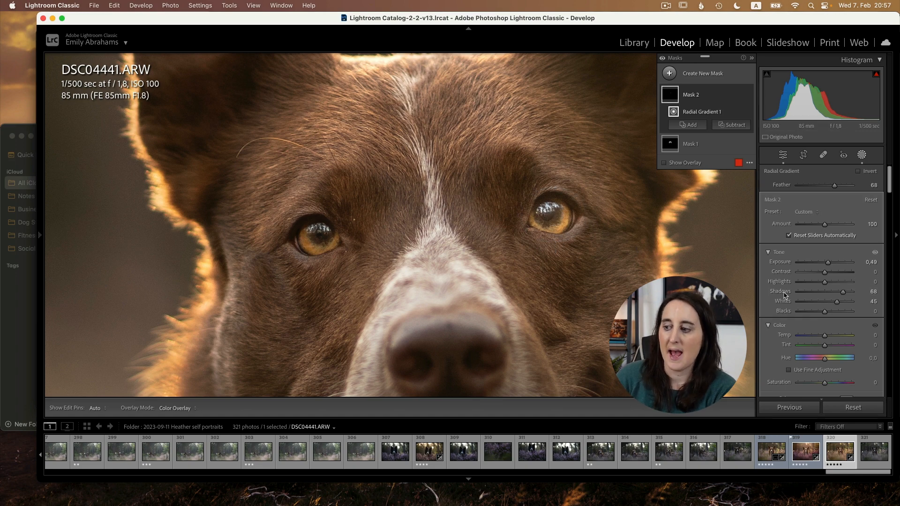
{"action": "double_click", "coordinate": [780, 261]}
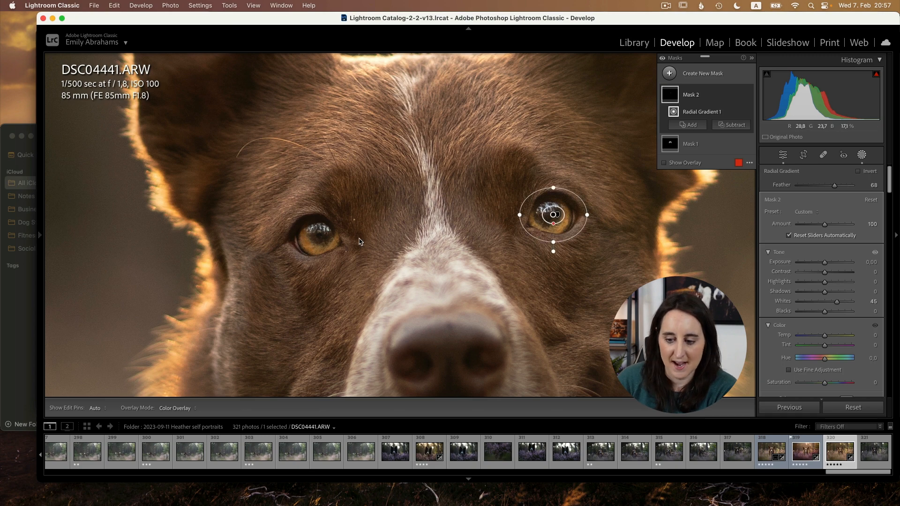
Step: Compare the brown dog's eyes in DSC04441.ARW with the black-and-white dog's eyes in DSC04415.ARW, ending on DSC04415.ARW
{"action": "left_click", "coordinate": [429, 453]}
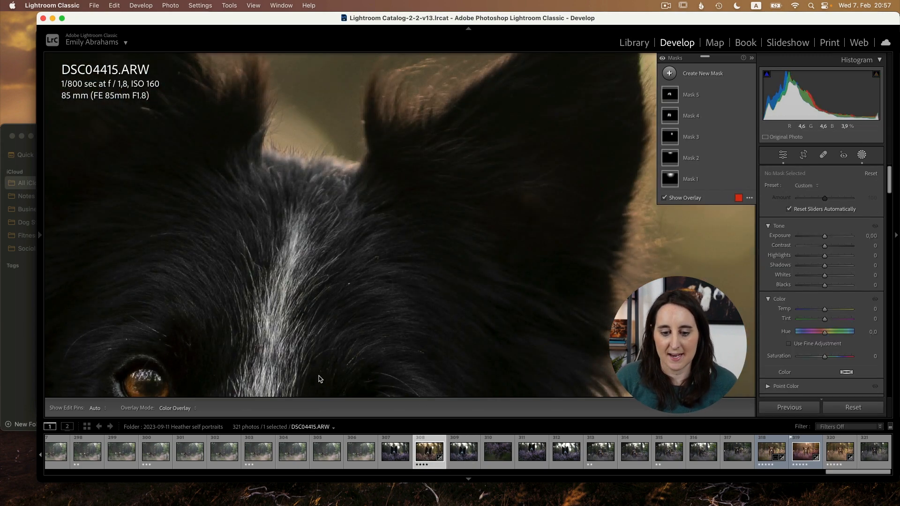
{"action": "scroll", "coordinate": [319, 378], "scroll_direction": "down", "scroll_amount": 4}
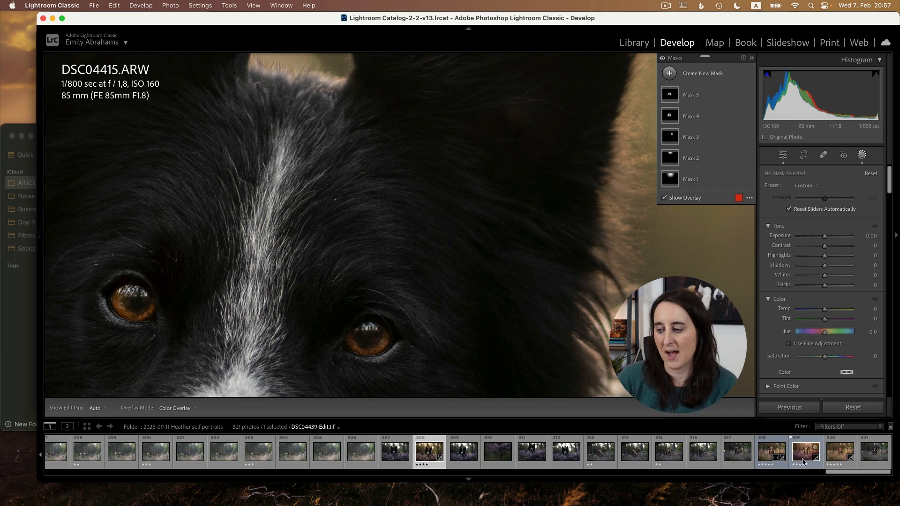
{"action": "left_click", "coordinate": [840, 451]}
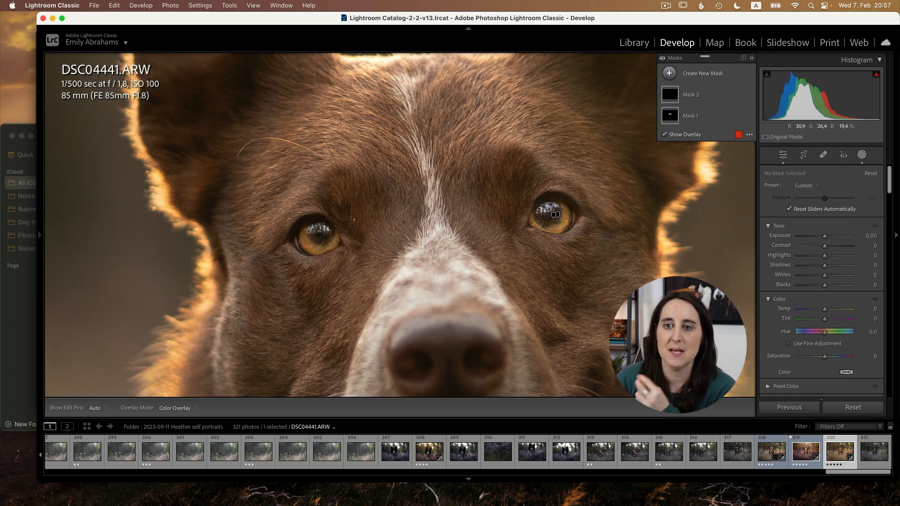
{"action": "left_click", "coordinate": [429, 452]}
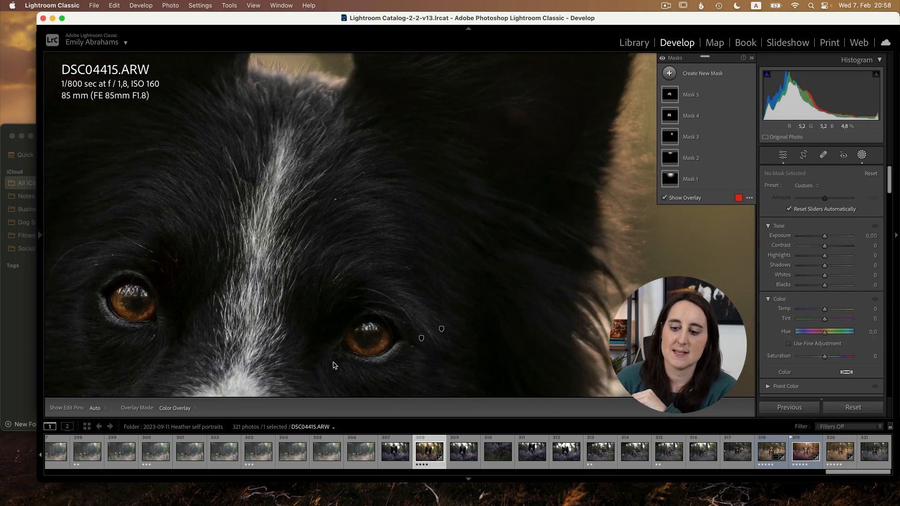
{"action": "scroll", "coordinate": [333, 365], "scroll_direction": "down", "scroll_amount": 5}
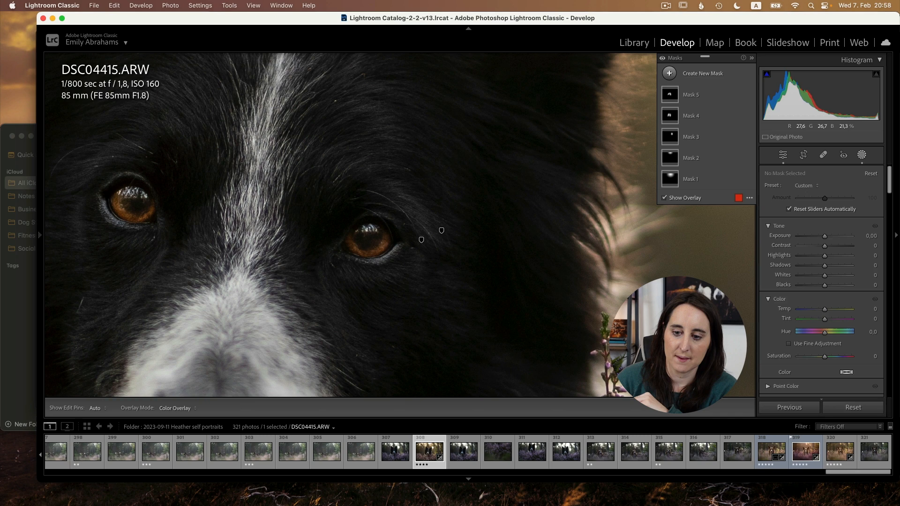
Step: Create a new radial gradient mask over the black-and-white dog's right-hand eye with Whites 61, Shadows 29 and Exposure 0.90
{"action": "key", "text": "shift+m"}
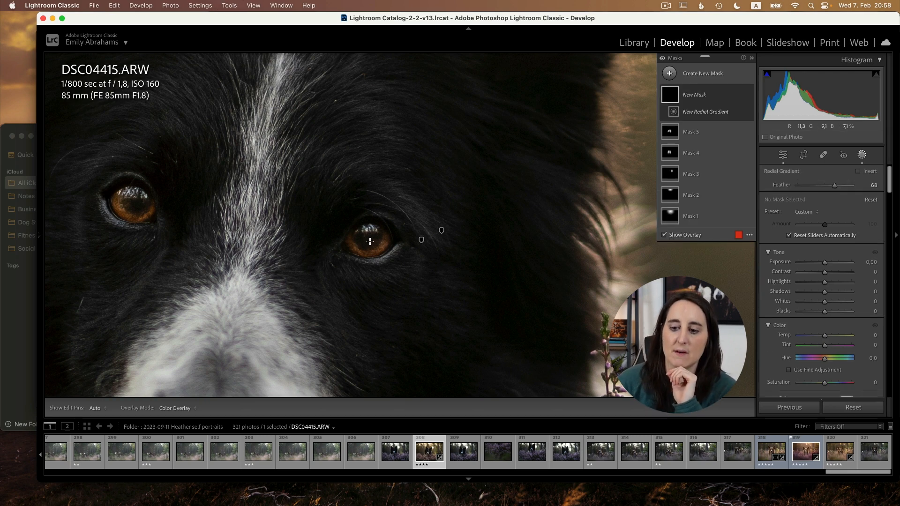
{"action": "left_click_drag", "start_coordinate": [370, 242], "coordinate": [426, 280]}
{"action": "left_click_drag", "start_coordinate": [825, 302], "coordinate": [842, 302]}
{"action": "left_click_drag", "start_coordinate": [825, 292], "coordinate": [831, 264]}
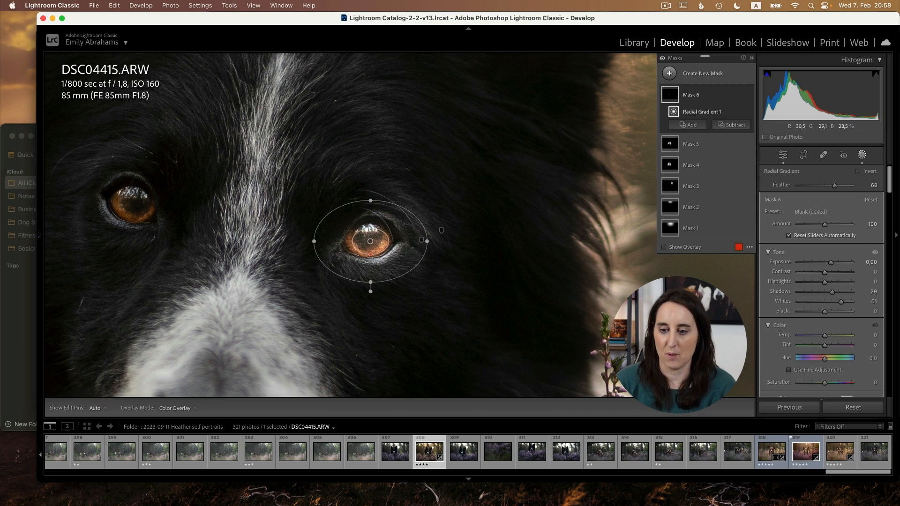
Step: Fit the radial gradient more tightly around the right-hand eye and add a second radial gradient over the left-hand eye to the same mask
{"action": "left_click", "coordinate": [373, 268]}
{"action": "left_click_drag", "start_coordinate": [427, 241], "coordinate": [419, 242]}
{"action": "left_click_drag", "start_coordinate": [370, 282], "coordinate": [370, 273]}
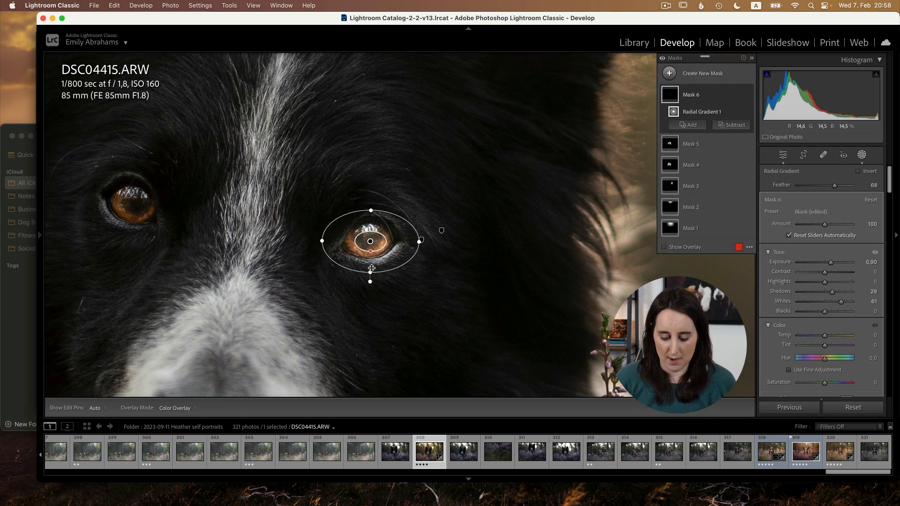
{"action": "key", "text": "super+z"}
{"action": "key", "text": "shift+m"}
{"action": "left_click_drag", "start_coordinate": [127, 203], "coordinate": [163, 234]}
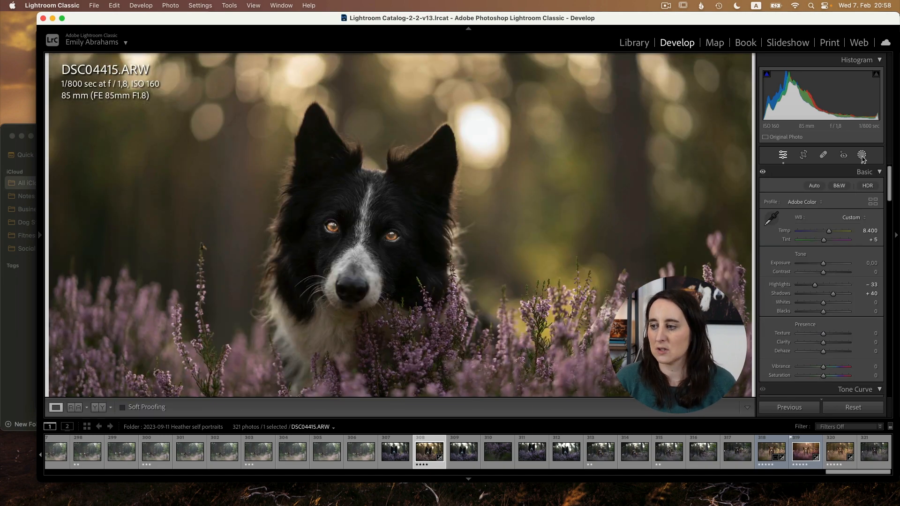
Step: Reduce the Exposure of the two-eye mask, Mask 6, to 0.35 and check the whole photo without the mask pins
{"action": "left_click", "coordinate": [862, 155]}
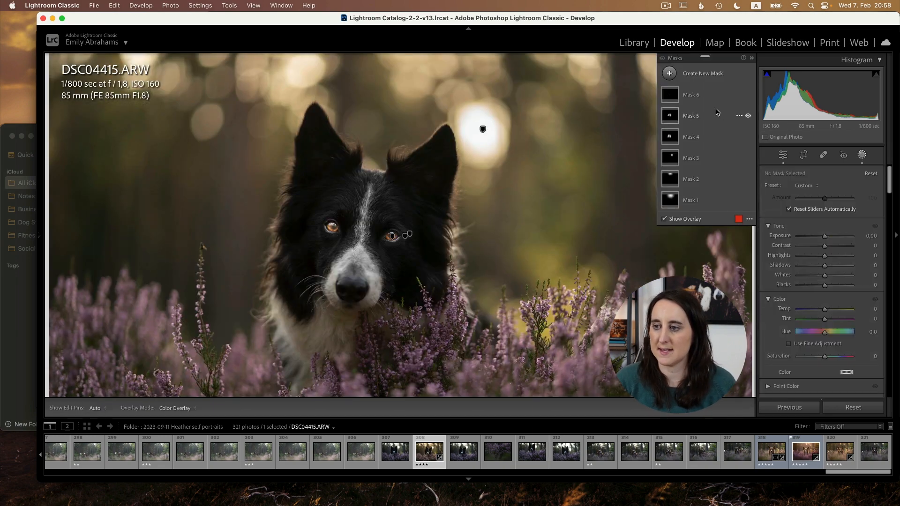
{"action": "left_click", "coordinate": [709, 100]}
{"action": "left_click_drag", "start_coordinate": [832, 236], "coordinate": [828, 238]}
{"action": "key", "text": "Escape"}
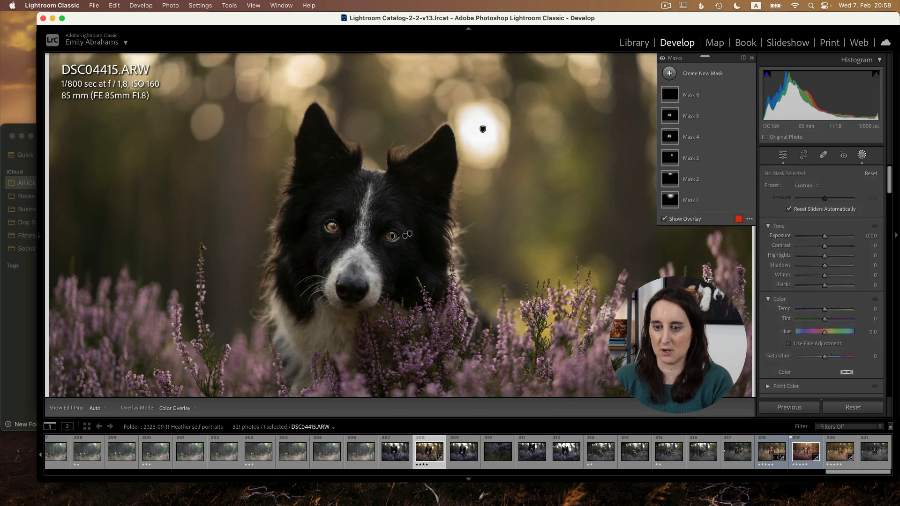
{"action": "key", "text": "Escape"}
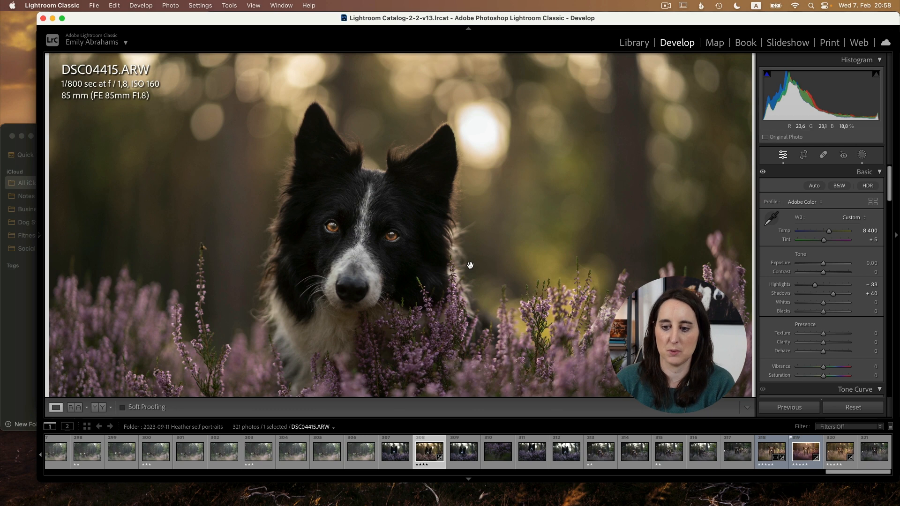
Step: Set Mask 6's Tint to -3 and Saturation to 74, leaving the masking tool to view the result
{"action": "left_click", "coordinate": [862, 155]}
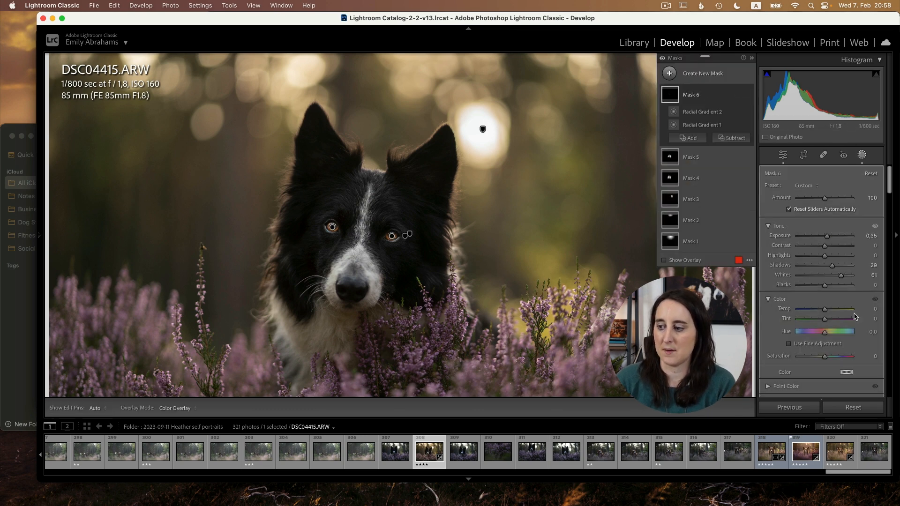
{"action": "left_click_drag", "start_coordinate": [840, 324], "coordinate": [824, 324]}
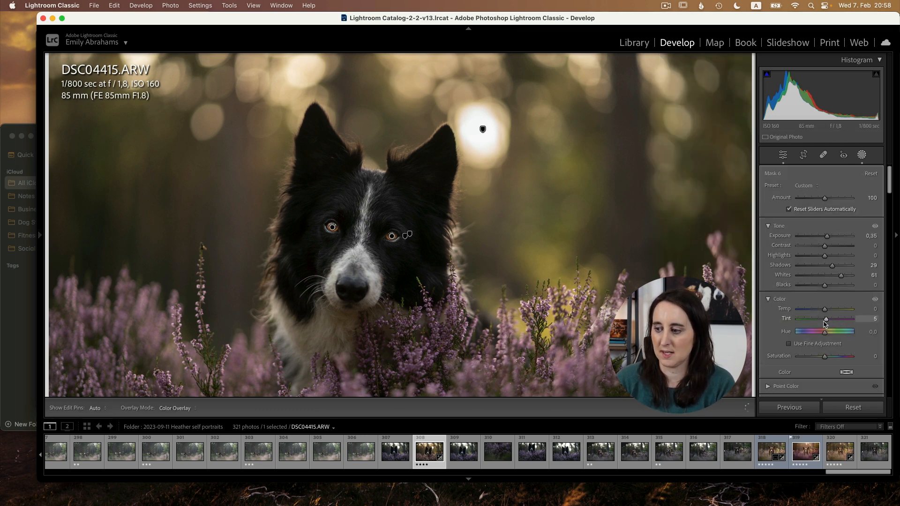
{"action": "left_click_drag", "start_coordinate": [825, 356], "coordinate": [847, 357]}
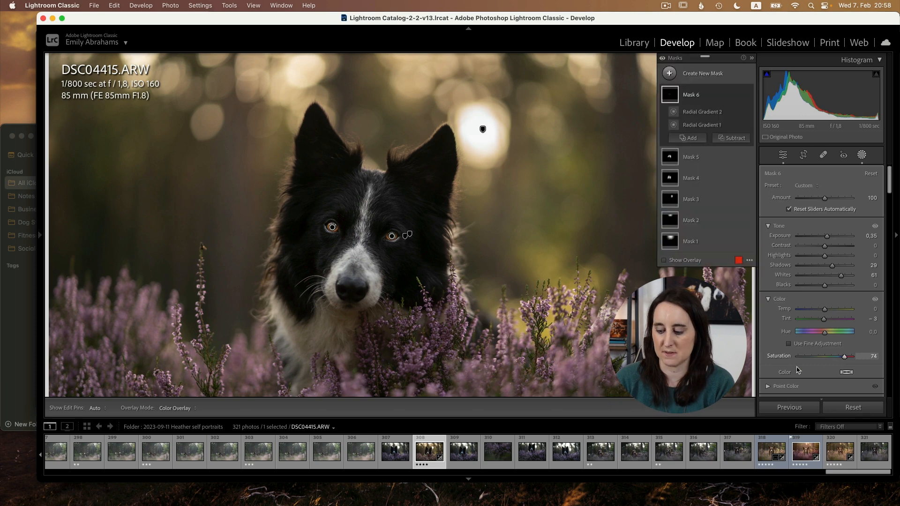
{"action": "key", "text": "Escape"}
{"action": "key", "text": "Escape"}
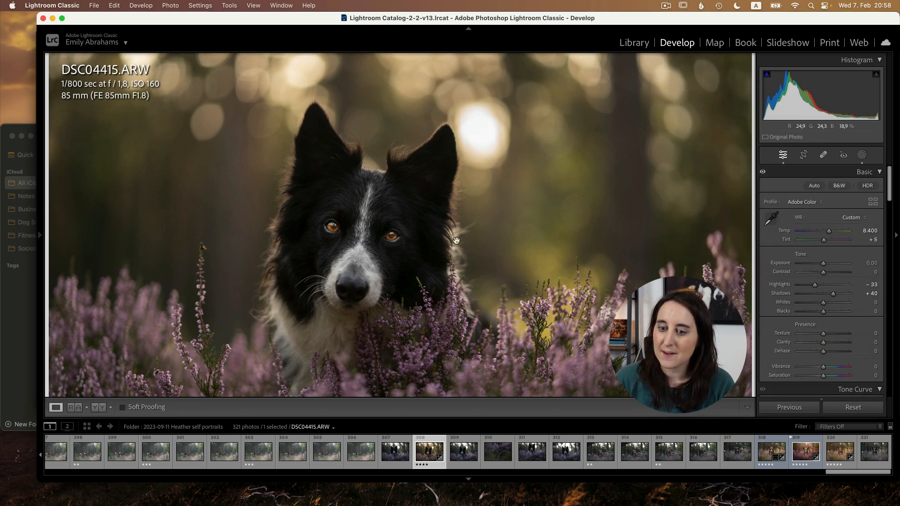
Step: Set Mask 6's Sharpness to 100 while viewing the dog's eyes in close-up
{"action": "left_click", "coordinate": [401, 235]}
{"action": "left_click", "coordinate": [862, 155]}
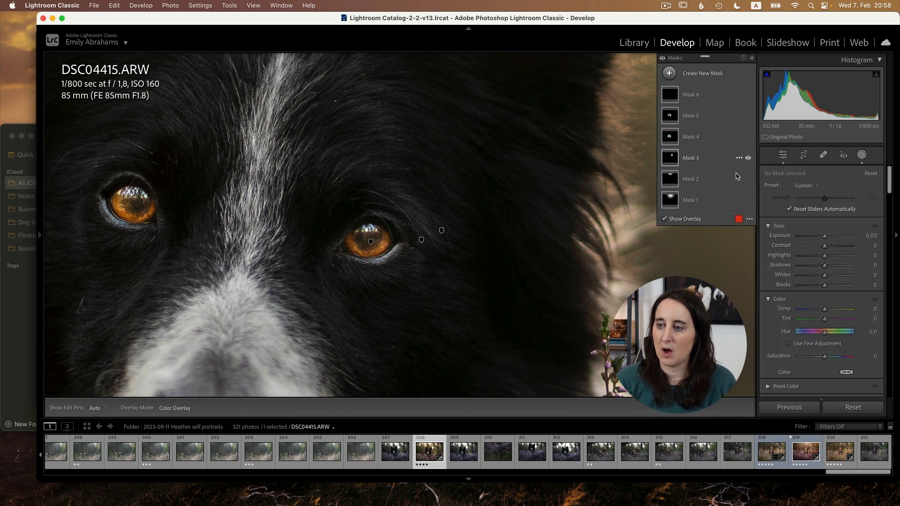
{"action": "left_click", "coordinate": [696, 97]}
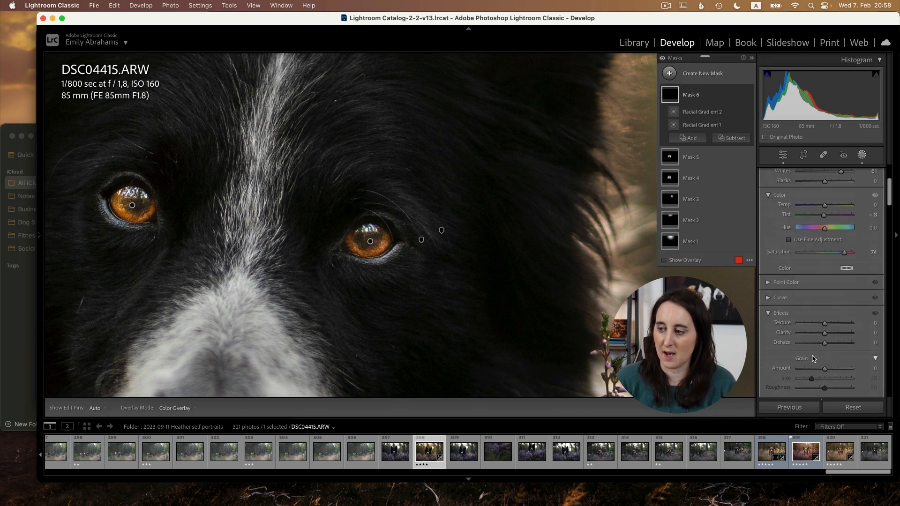
{"action": "scroll", "coordinate": [818, 358], "scroll_direction": "down", "scroll_amount": 5}
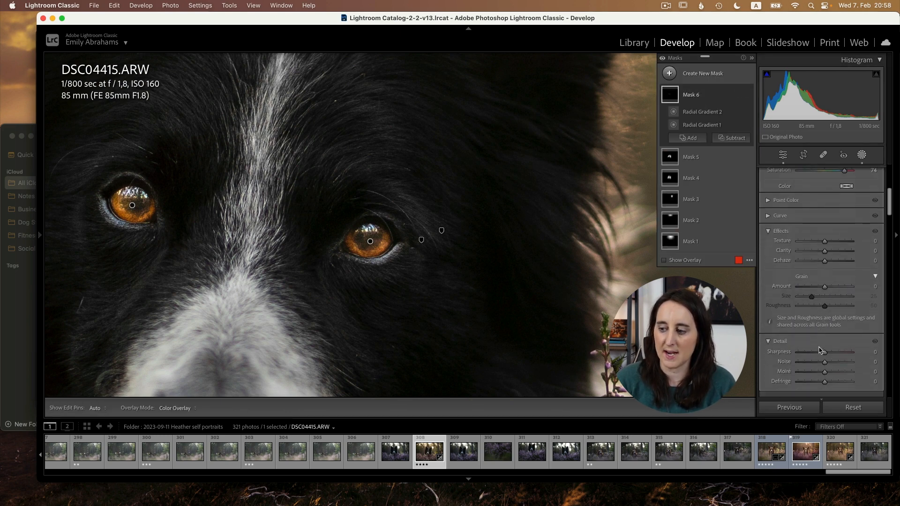
{"action": "left_click_drag", "start_coordinate": [826, 353], "coordinate": [852, 352]}
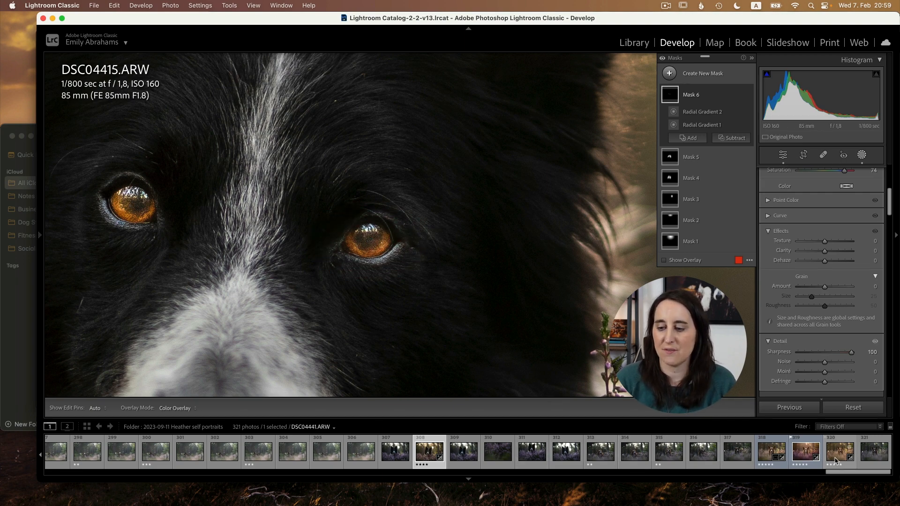
Step: Return to the brown dog's photo DSC04441.ARW and select its small eye mask, Mask 2
{"action": "left_click", "coordinate": [836, 461]}
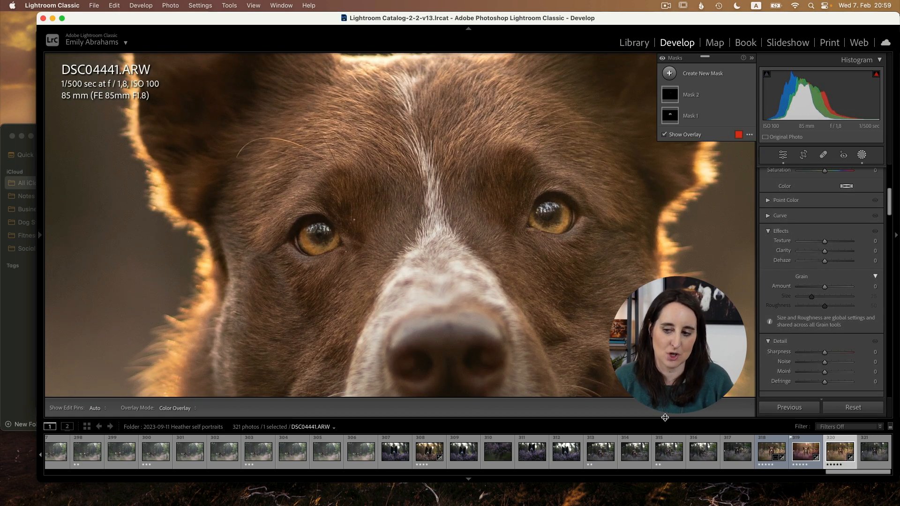
{"action": "left_click", "coordinate": [707, 96]}
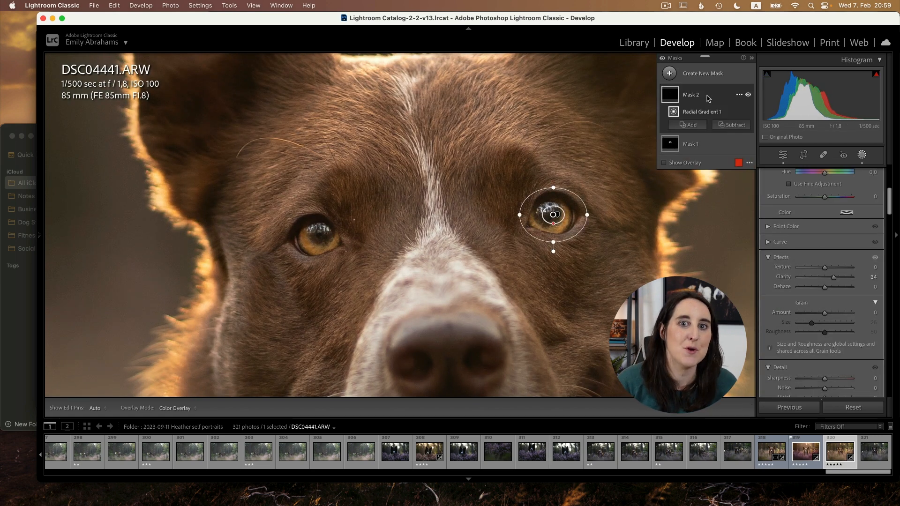
Step: Raise the Clarity of the small eye mask, Mask 2, to 46
{"action": "scroll", "coordinate": [797, 288], "scroll_direction": "up", "scroll_amount": 5}
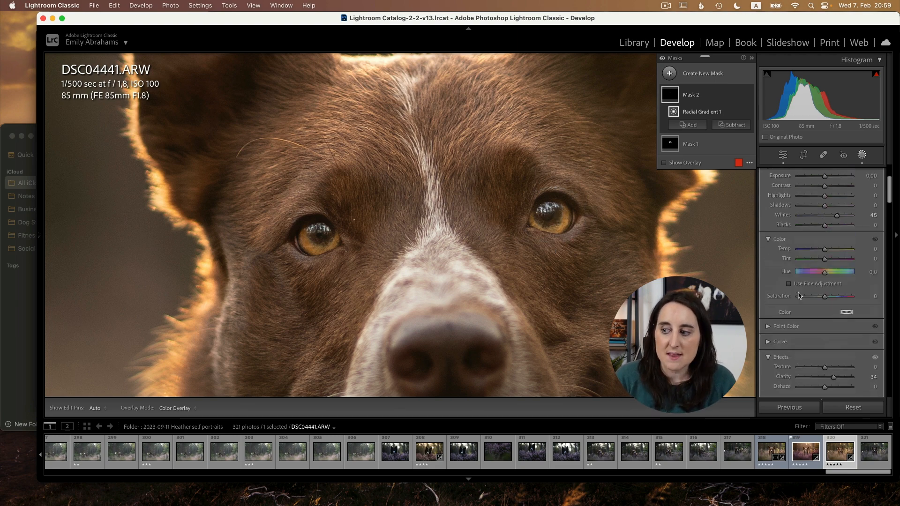
{"action": "scroll", "coordinate": [800, 295], "scroll_direction": "down", "scroll_amount": 5}
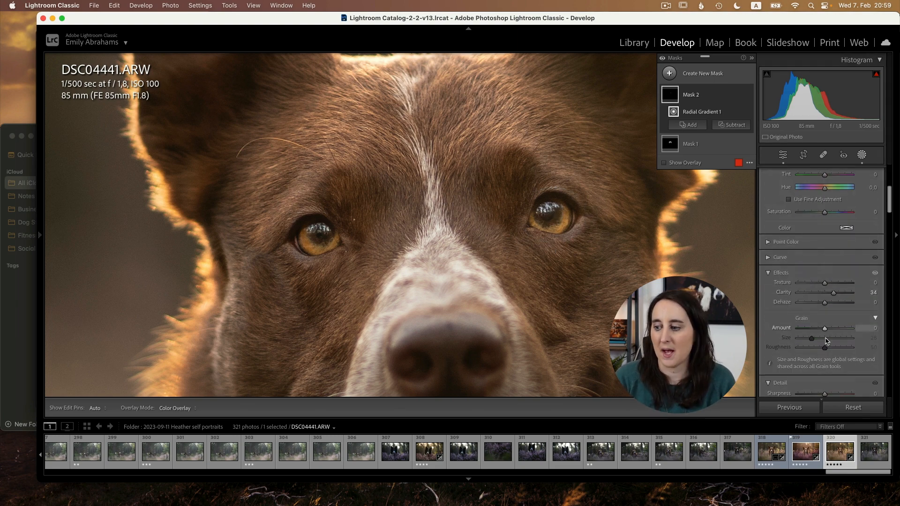
{"action": "left_click_drag", "start_coordinate": [843, 294], "coordinate": [837, 294]}
{"action": "scroll", "coordinate": [832, 312], "scroll_direction": "up", "scroll_amount": 5}
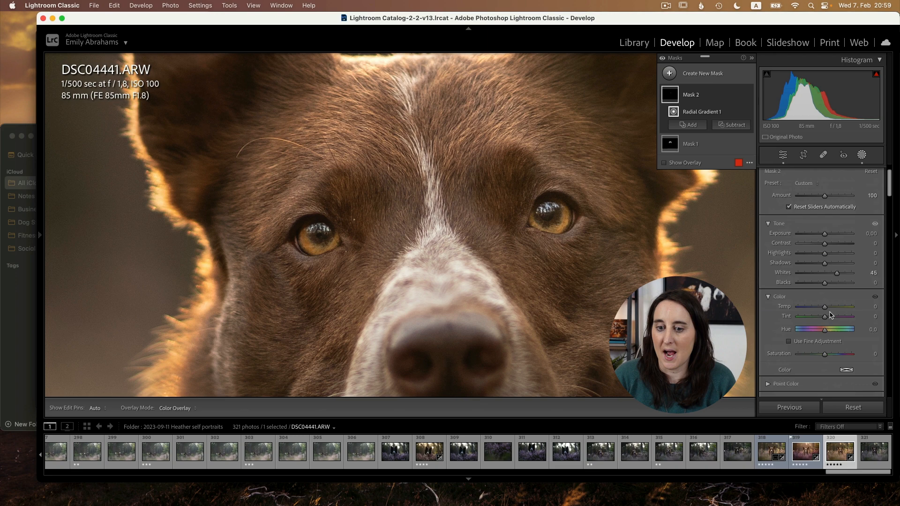
Step: Try a Sharpness of 100 on Mask 2 and reset it to its default
{"action": "scroll", "coordinate": [831, 313], "scroll_direction": "down", "scroll_amount": 8}
{"action": "scroll", "coordinate": [832, 313], "scroll_direction": "down", "scroll_amount": 3}
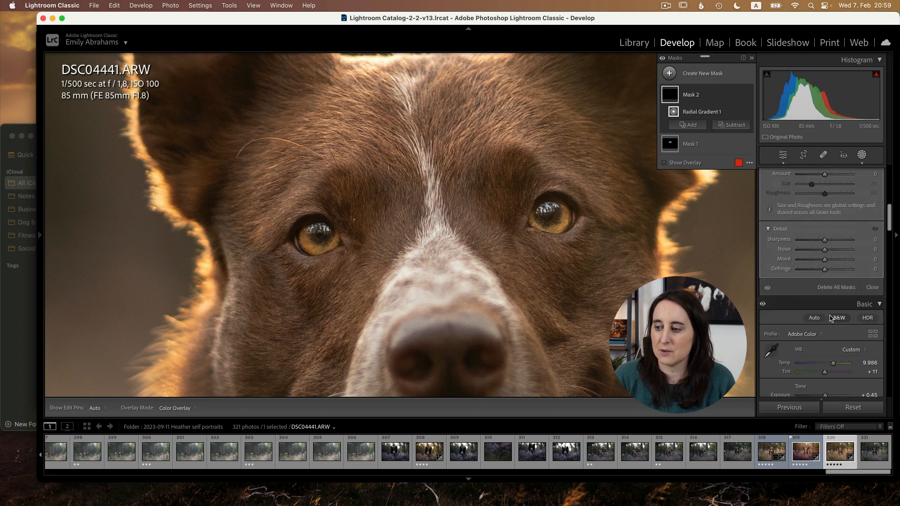
{"action": "left_click_drag", "start_coordinate": [831, 242], "coordinate": [859, 242]}
{"action": "double_click", "coordinate": [836, 241]}
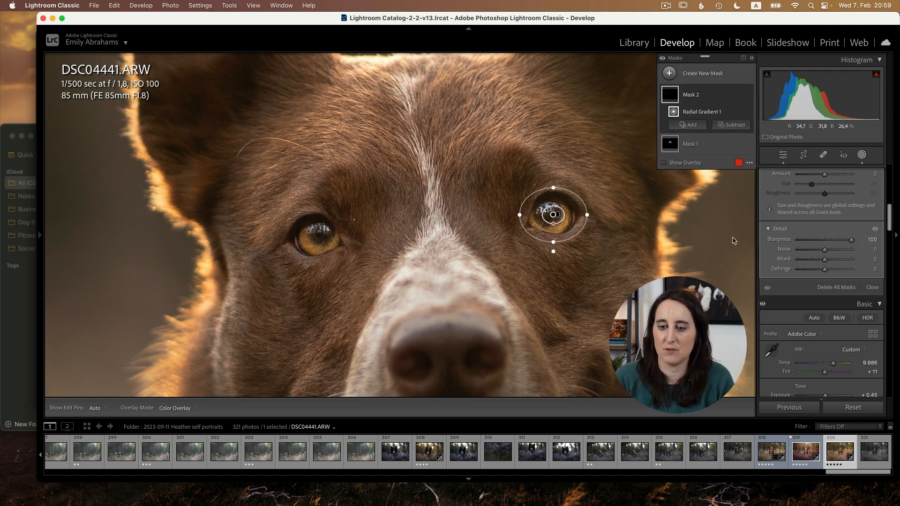
{"action": "double_click", "coordinate": [786, 240]}
Step: Deselect Mask 2 and draw a new radial gradient mask over the catchlights of the eye on the photo's left side, viewed in close-up
{"action": "scroll", "coordinate": [797, 244], "scroll_direction": "up", "scroll_amount": 5}
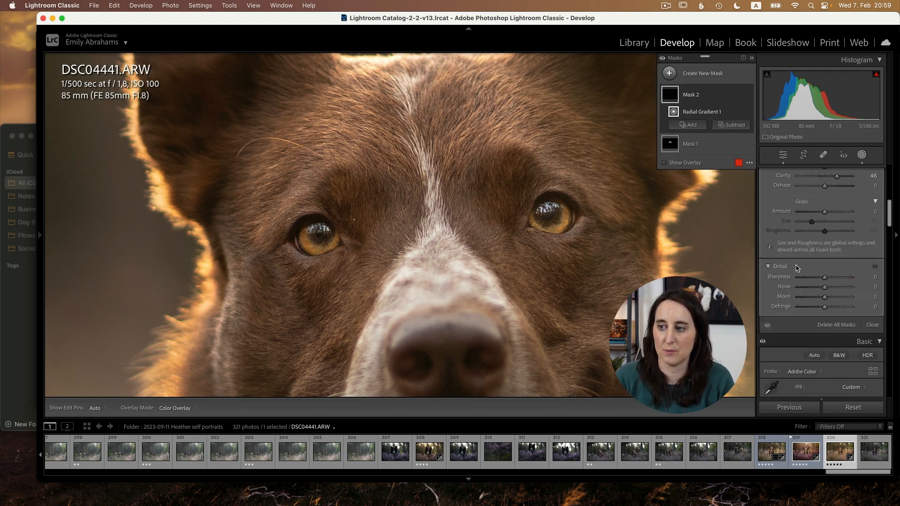
{"action": "left_click", "coordinate": [691, 98]}
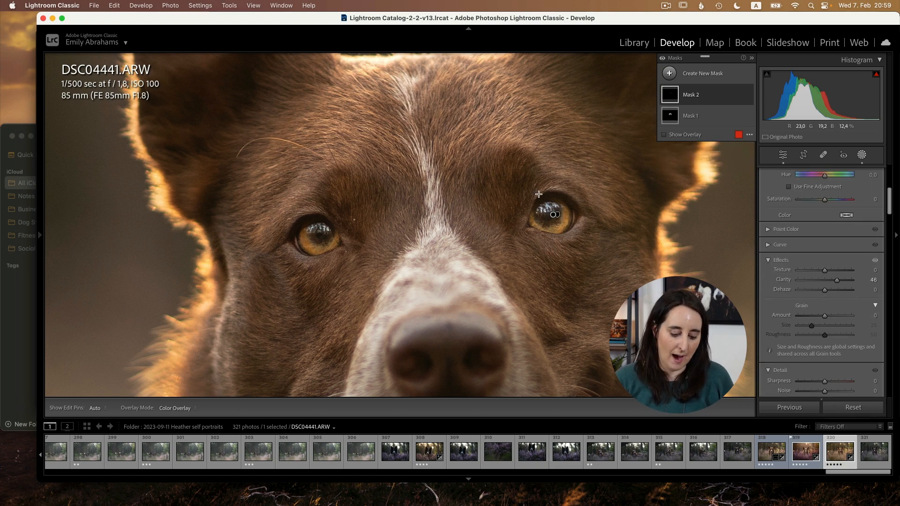
{"action": "key", "text": "alt+shift+m"}
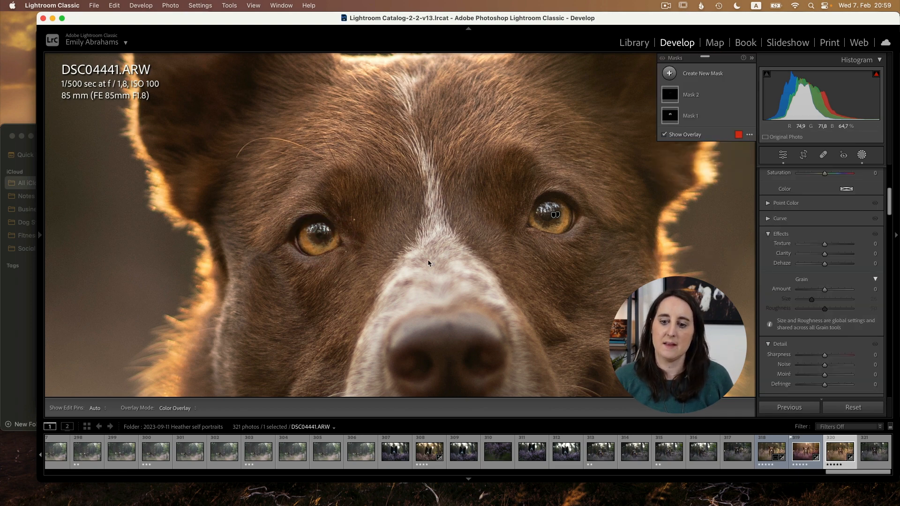
{"action": "key", "text": "super+equal"}
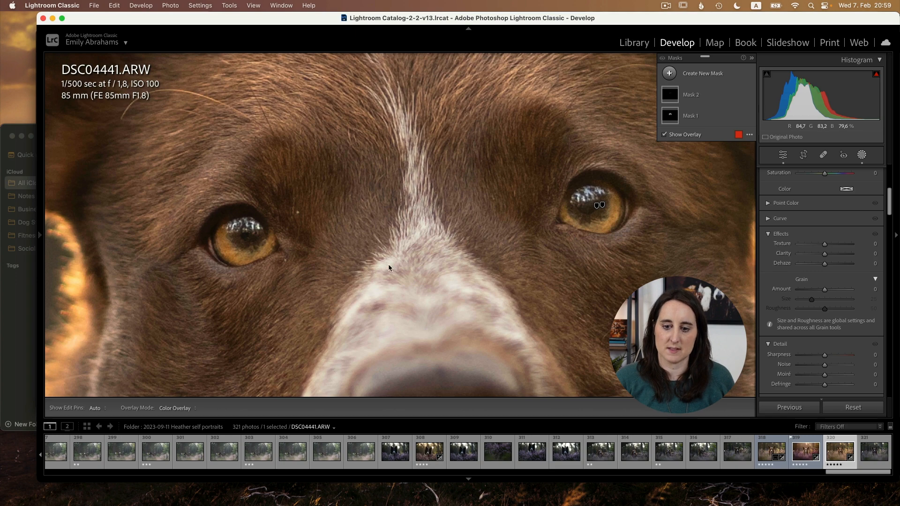
{"action": "key", "text": "super+equal"}
{"action": "key", "text": "super+minus"}
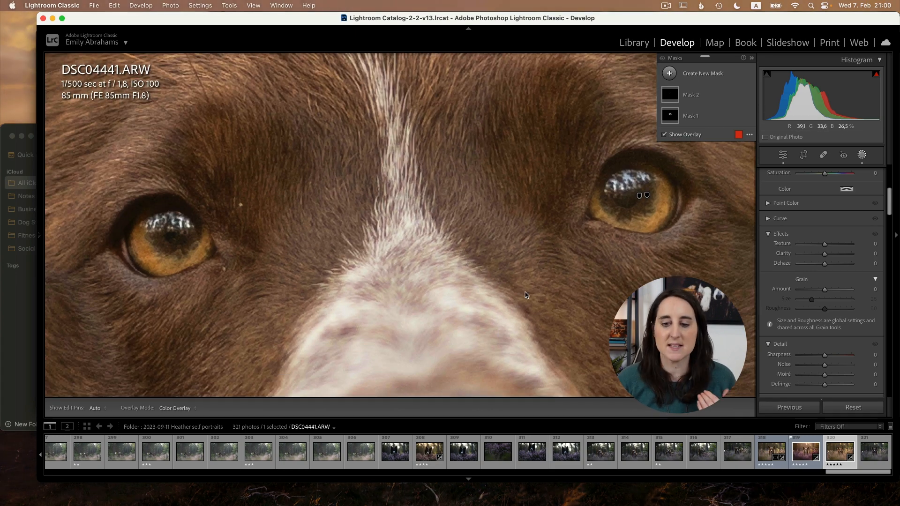
{"action": "key", "text": "shift+w"}
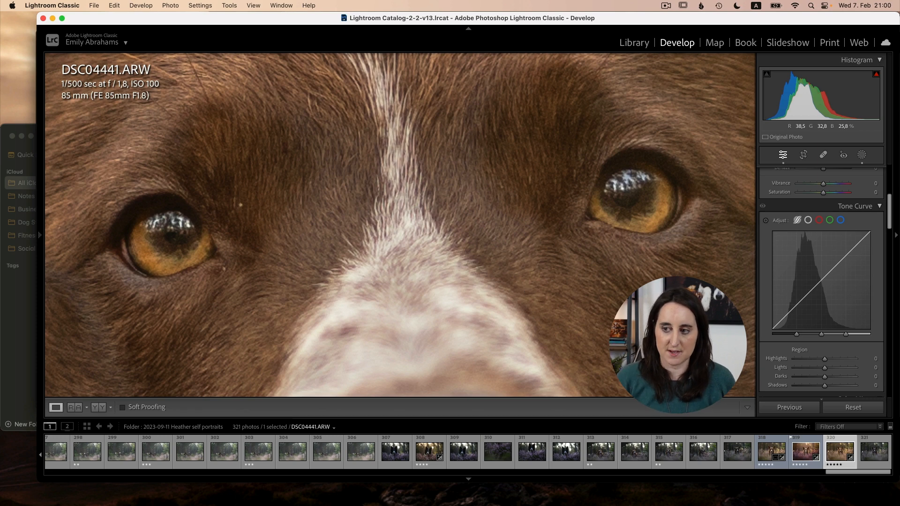
{"action": "key", "text": "shift+m"}
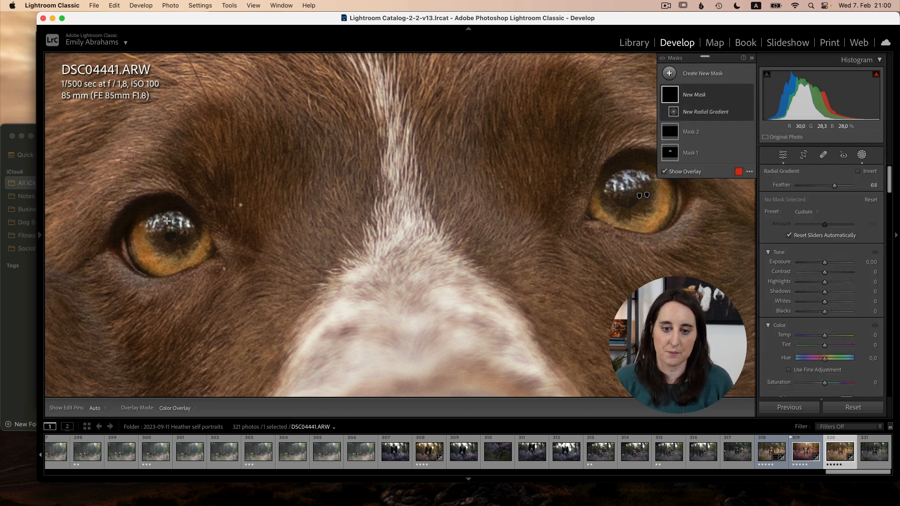
{"action": "left_click_drag", "start_coordinate": [167, 221], "coordinate": [201, 235]}
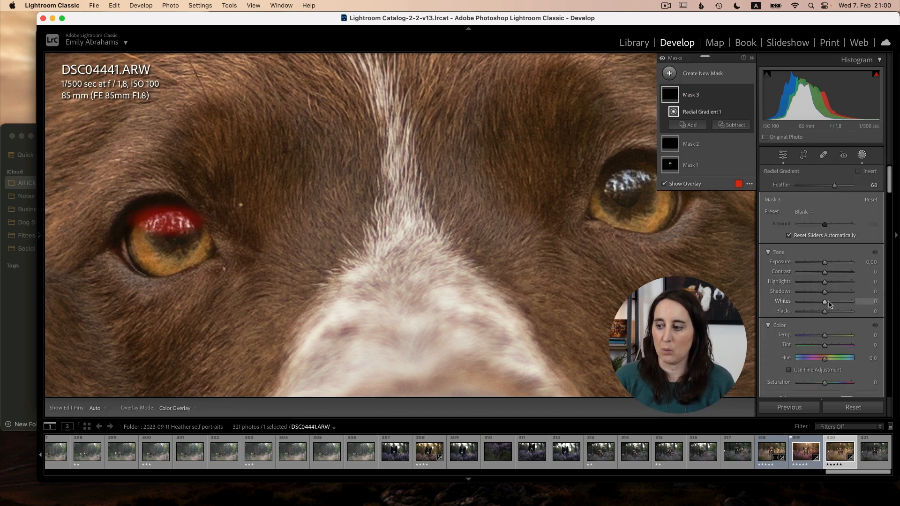
Step: Set the catchlight mask's Whites to 68 and Saturation to -100, and add a second radial gradient over the other eye's catchlights
{"action": "left_click_drag", "start_coordinate": [829, 304], "coordinate": [843, 304]}
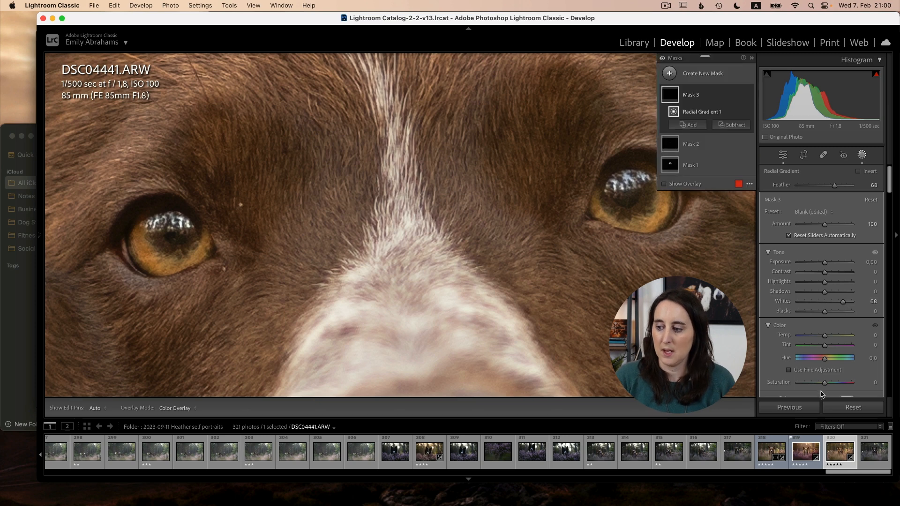
{"action": "left_click_drag", "start_coordinate": [818, 385], "coordinate": [771, 390]}
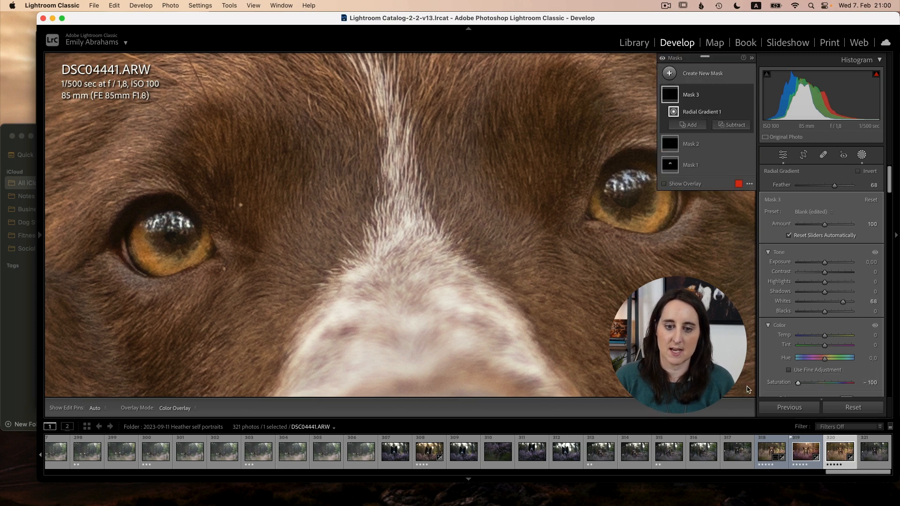
{"action": "key", "text": "shift+m"}
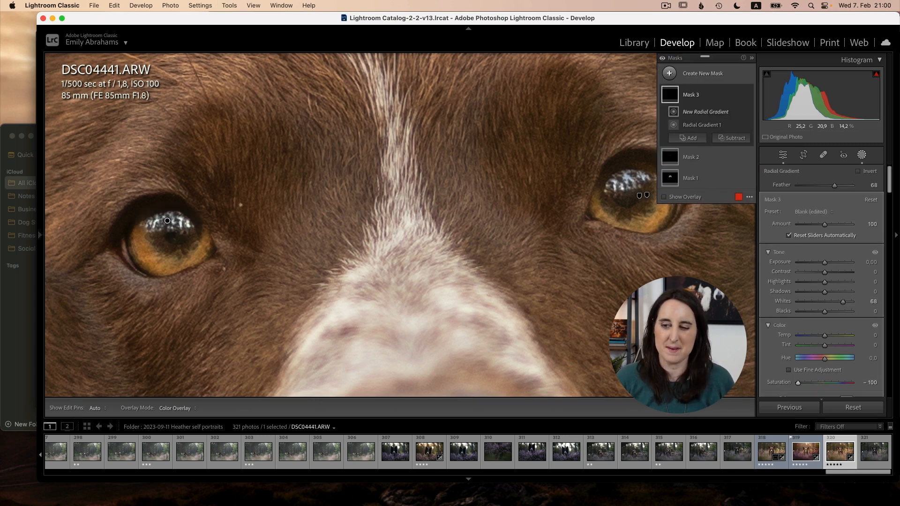
{"action": "left_click_drag", "start_coordinate": [627, 182], "coordinate": [646, 182]}
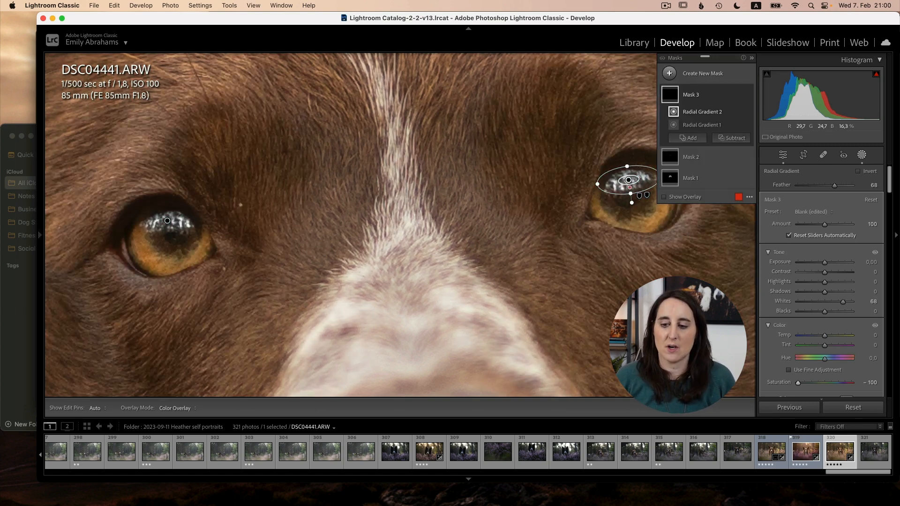
{"action": "key", "text": "Escape"}
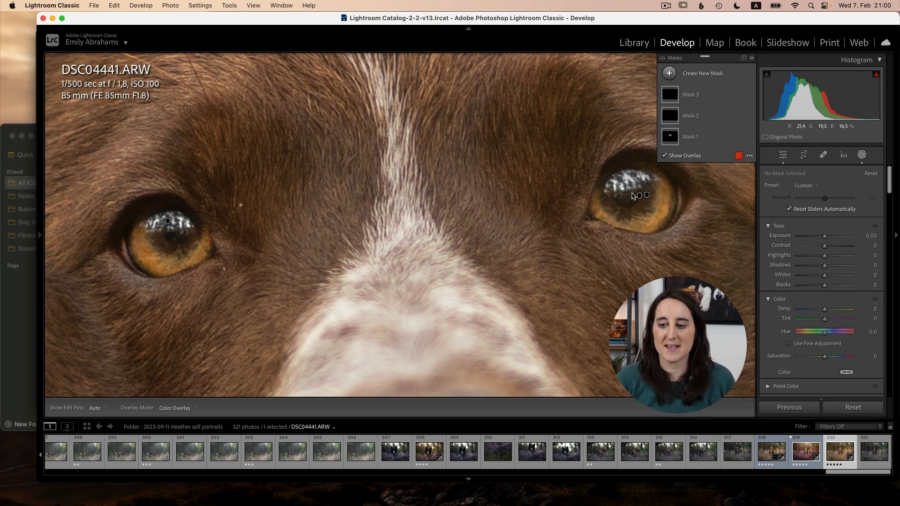
Step: Create a new mask with radial gradients over both of the dog's pupils and Shadows at -81
{"action": "key", "text": "shift+m"}
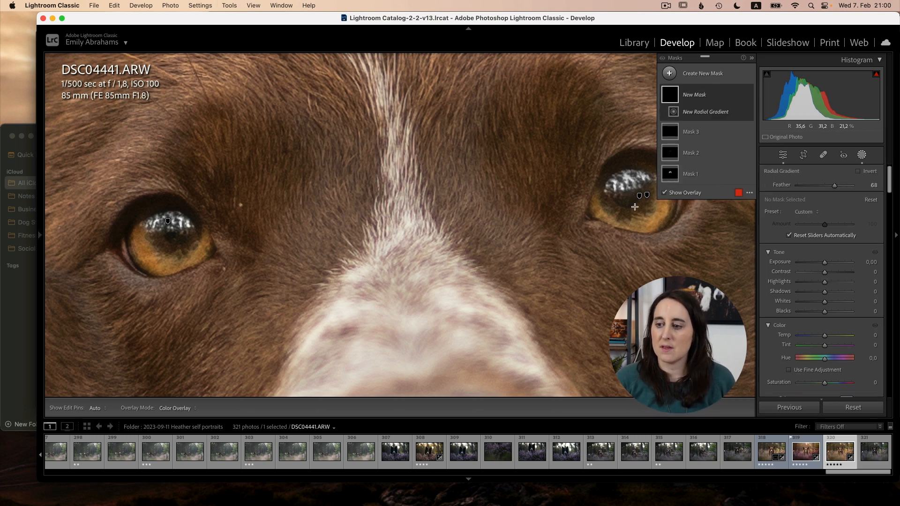
{"action": "mouse_move", "coordinate": [629, 203]}
{"action": "left_mouse_down"}
{"action": "mouse_move", "coordinate": [653, 224]}
{"action": "mouse_move", "coordinate": [633, 206]}
{"action": "left_mouse_up"}
{"action": "left_click_drag", "start_coordinate": [824, 291], "coordinate": [804, 294]}
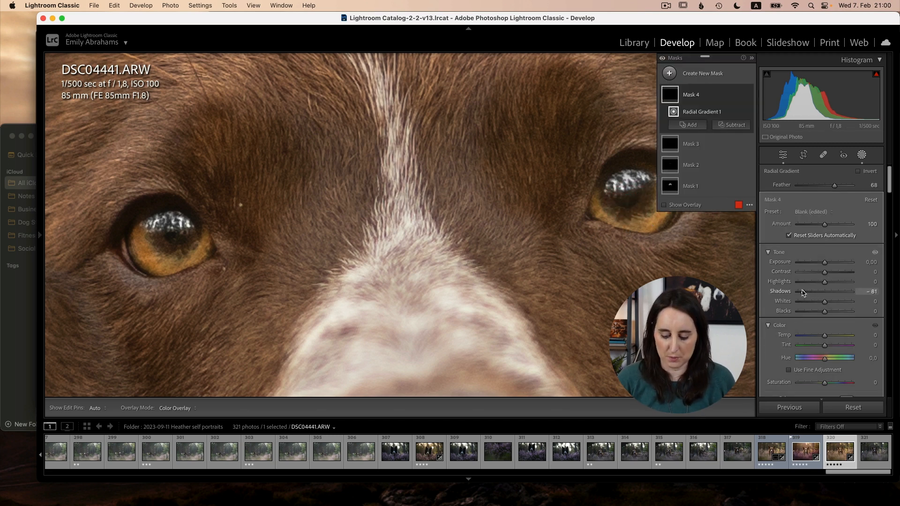
{"action": "key", "text": "shift+m"}
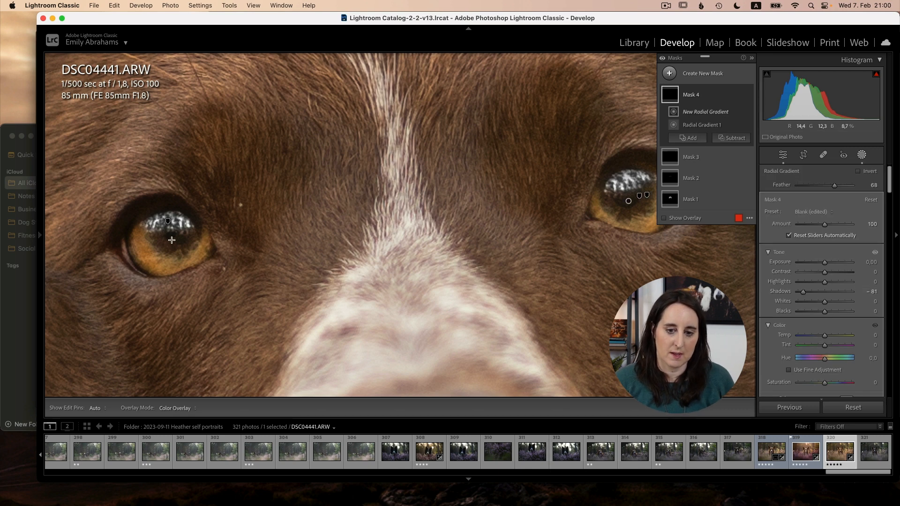
{"action": "left_click_drag", "start_coordinate": [171, 241], "coordinate": [196, 259]}
{"action": "key", "text": "Escape"}
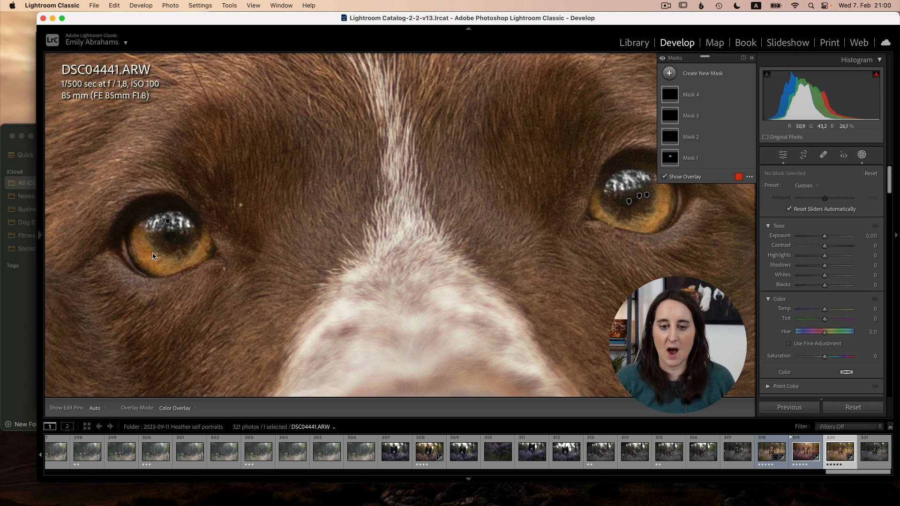
Step: Create a brush mask by painting the amber lower irises of both eyes with a size 4, feather 100 brush
{"action": "left_click", "coordinate": [683, 77]}
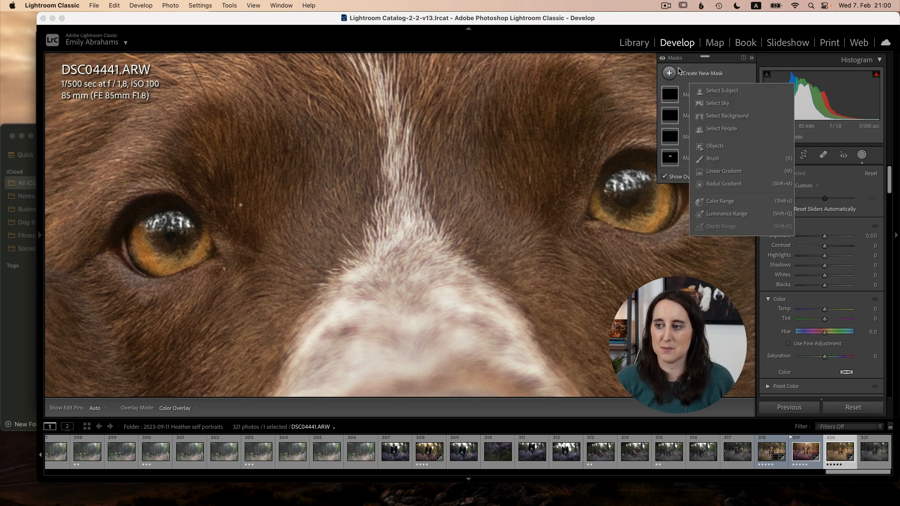
{"action": "left_click", "coordinate": [713, 158]}
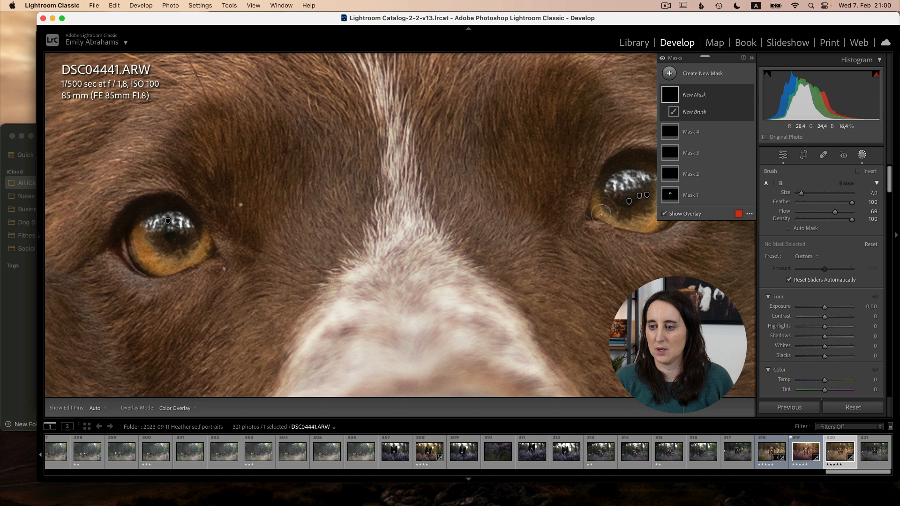
{"action": "key", "text": "h"}
{"action": "mouse_move", "coordinate": [596, 203]}
{"action": "left_mouse_down"}
{"action": "mouse_move", "coordinate": [655, 219]}
{"action": "mouse_move", "coordinate": [665, 192]}
{"action": "left_mouse_up"}
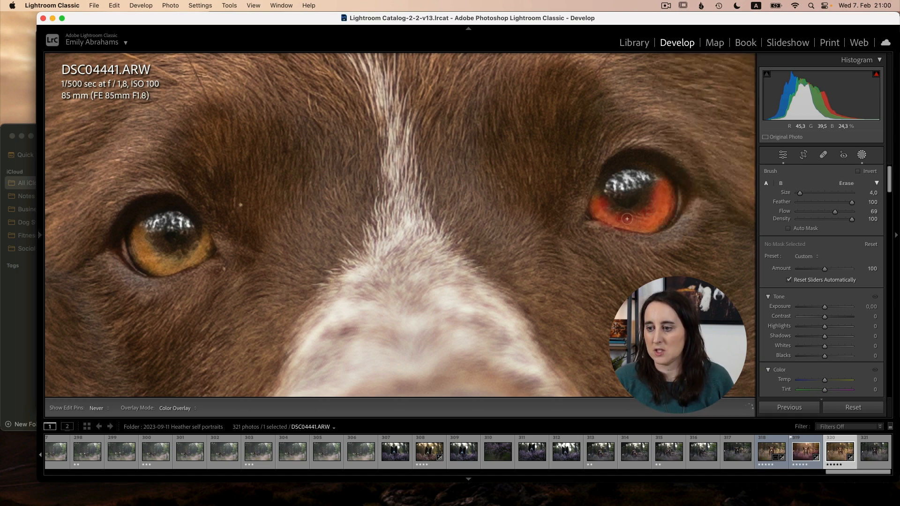
{"action": "left_click_drag", "start_coordinate": [600, 214], "coordinate": [595, 208]}
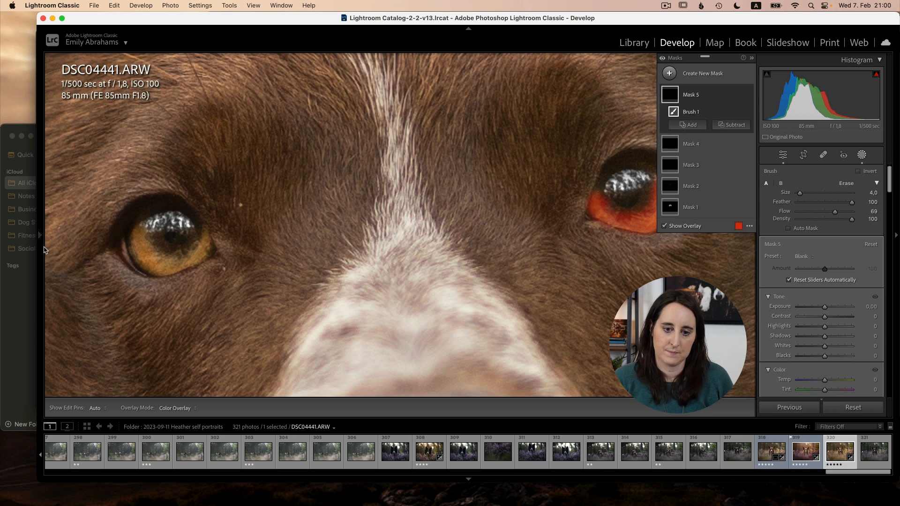
{"action": "mouse_move", "coordinate": [134, 240]}
{"action": "left_mouse_down"}
{"action": "mouse_move", "coordinate": [147, 255]}
{"action": "mouse_move", "coordinate": [141, 266]}
{"action": "mouse_move", "coordinate": [209, 242]}
{"action": "mouse_move", "coordinate": [155, 260]}
{"action": "mouse_move", "coordinate": [157, 276]}
{"action": "mouse_move", "coordinate": [144, 238]}
{"action": "mouse_move", "coordinate": [209, 241]}
{"action": "left_mouse_up"}
Step: Adjust the iris brush mask's Contrast and set its Whites to 65, Clarity to 45 and Dehaze to 6
{"action": "left_click_drag", "start_coordinate": [824, 346], "coordinate": [836, 347]}
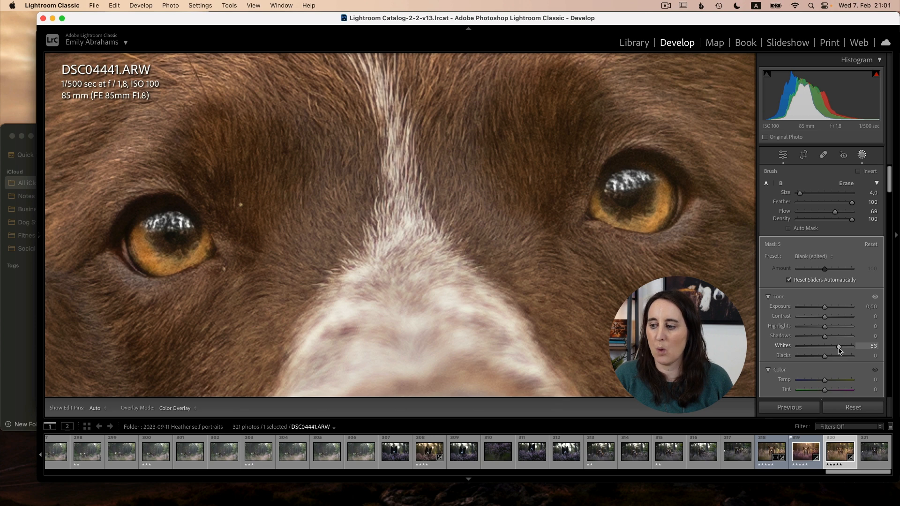
{"action": "left_click_drag", "start_coordinate": [843, 351], "coordinate": [843, 349]}
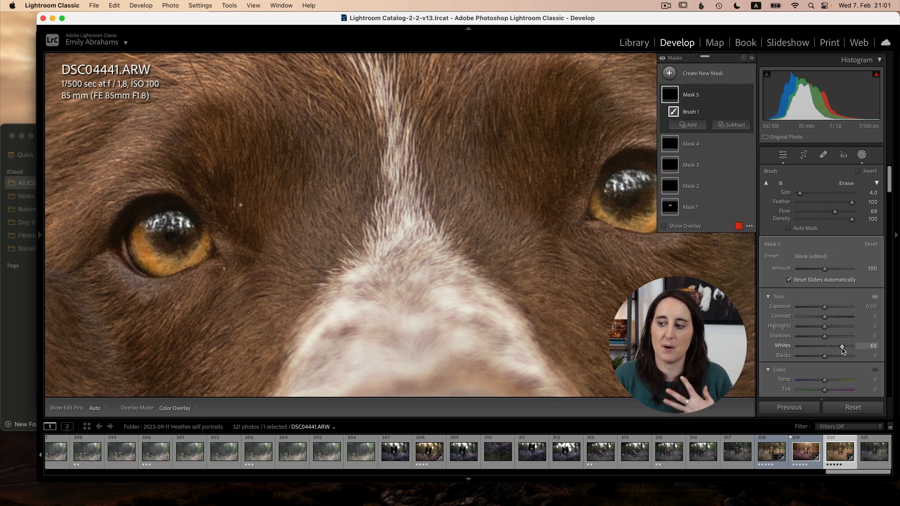
{"action": "left_click_drag", "start_coordinate": [826, 317], "coordinate": [840, 322]}
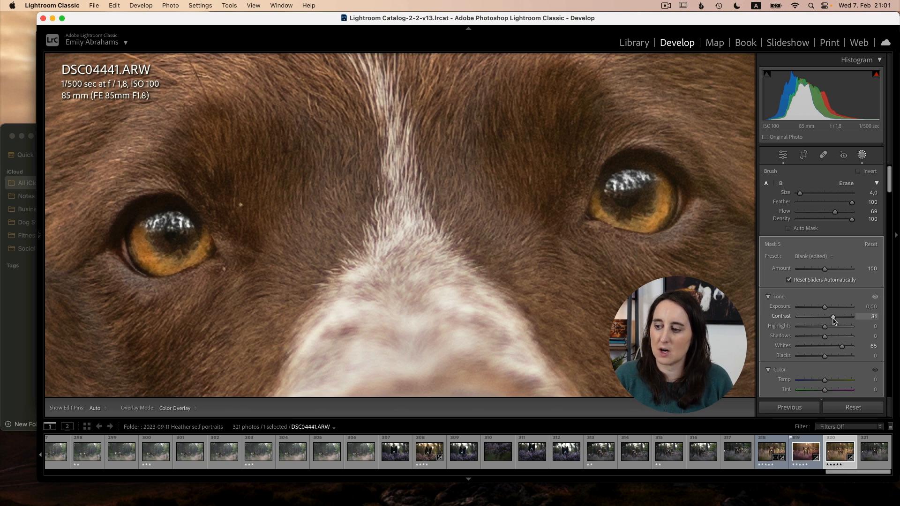
{"action": "left_click_drag", "start_coordinate": [834, 321], "coordinate": [828, 338]}
{"action": "scroll", "coordinate": [834, 323], "scroll_direction": "down", "scroll_amount": 8}
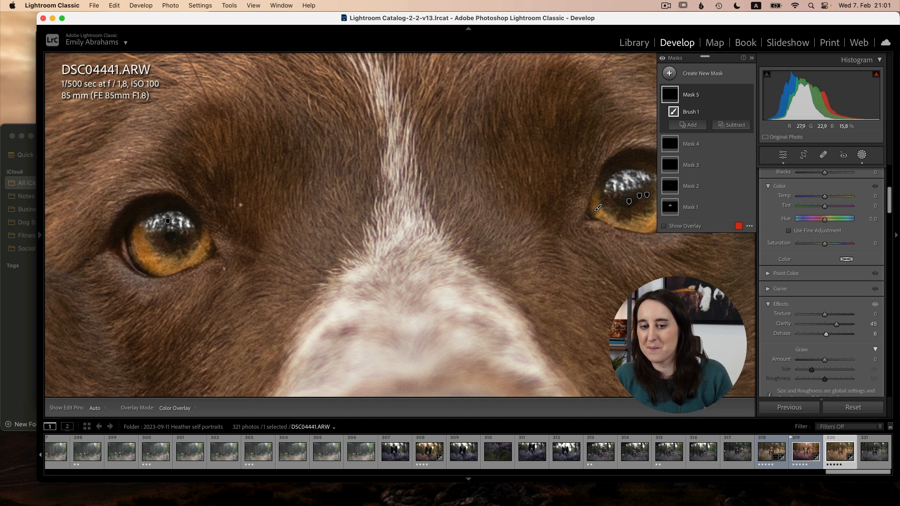
Step: Leave the masking tool and compare the brown dog's whole photo before and after the edits
{"action": "key", "text": "super+minus"}
{"action": "key", "text": "super+minus"}
{"action": "key", "text": "super+minus"}
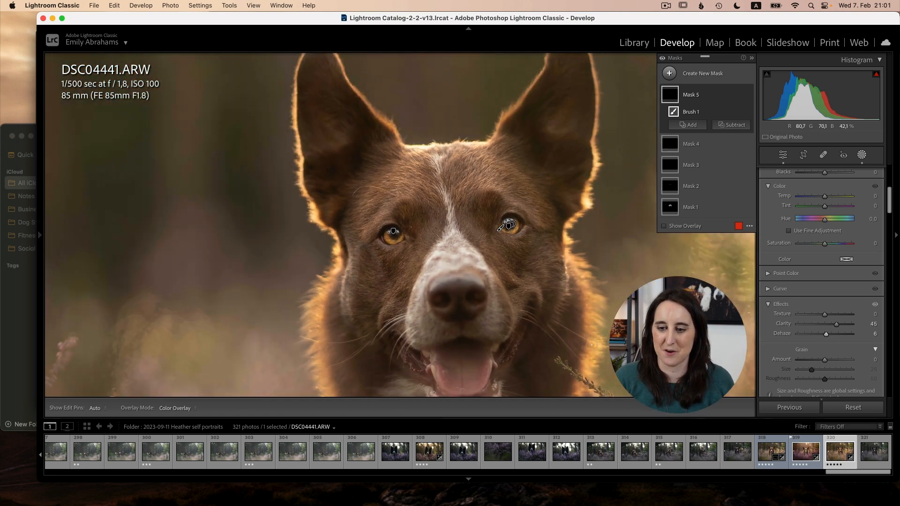
{"action": "key", "text": "Escape"}
{"action": "key", "text": "Escape"}
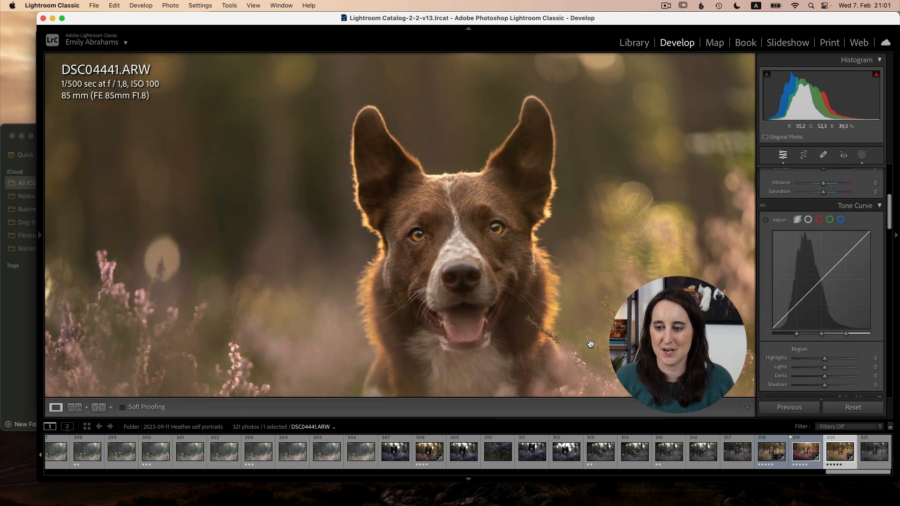
{"action": "key", "text": "backslash"}
{"action": "key", "text": "backslash"}
{"action": "key", "text": "backslash"}
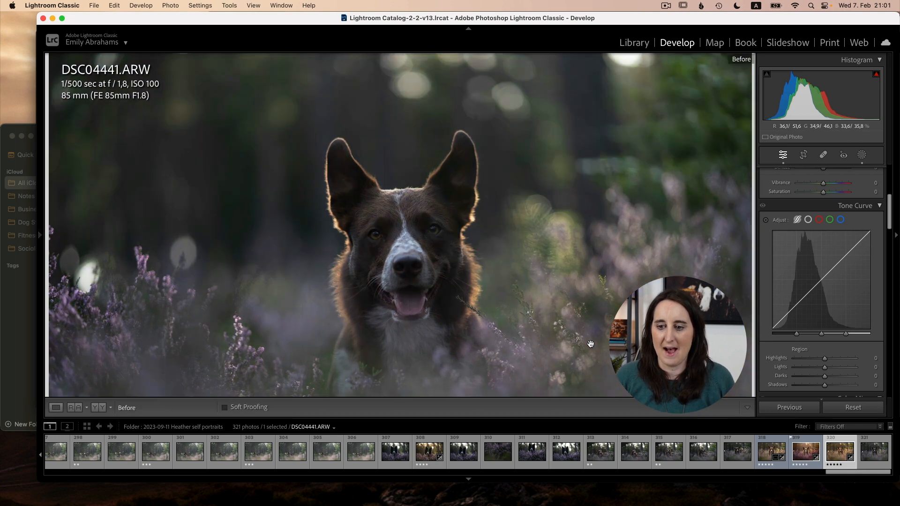
{"action": "key", "text": "backslash"}
{"action": "key", "text": "backslash"}
{"action": "key", "text": "backslash"}
{"action": "key", "text": "backslash"}
{"action": "key", "text": "backslash"}
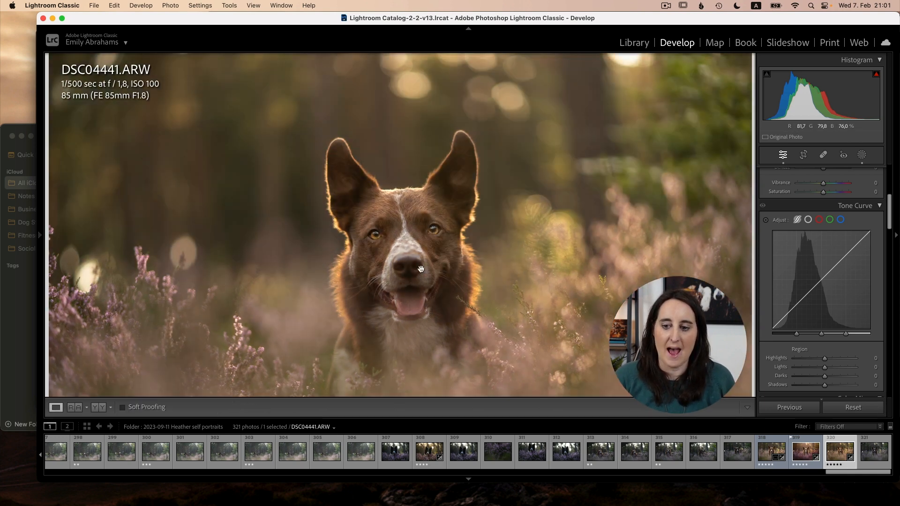
Step: Add a radial gradient mask over the brown dog's left-hand iris in the photo and shift its Tint towards green
{"action": "left_click", "coordinate": [862, 155]}
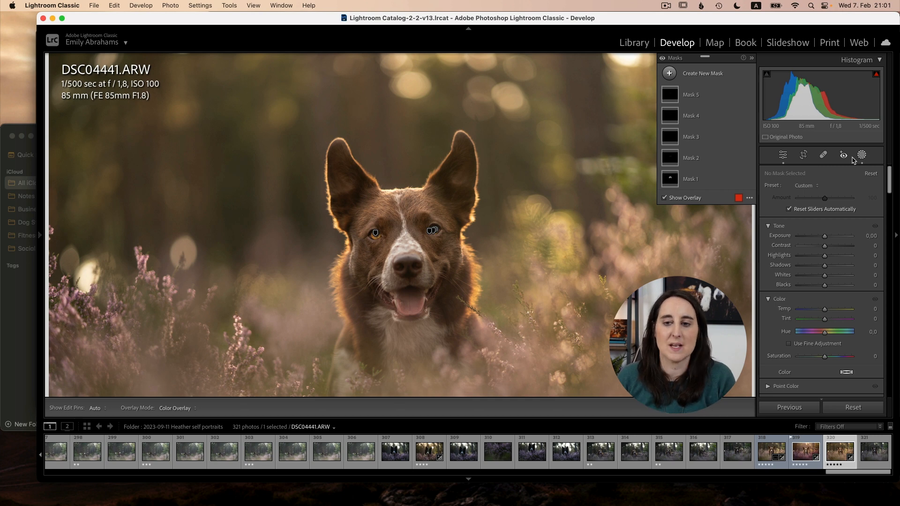
{"action": "left_click", "coordinate": [853, 158]}
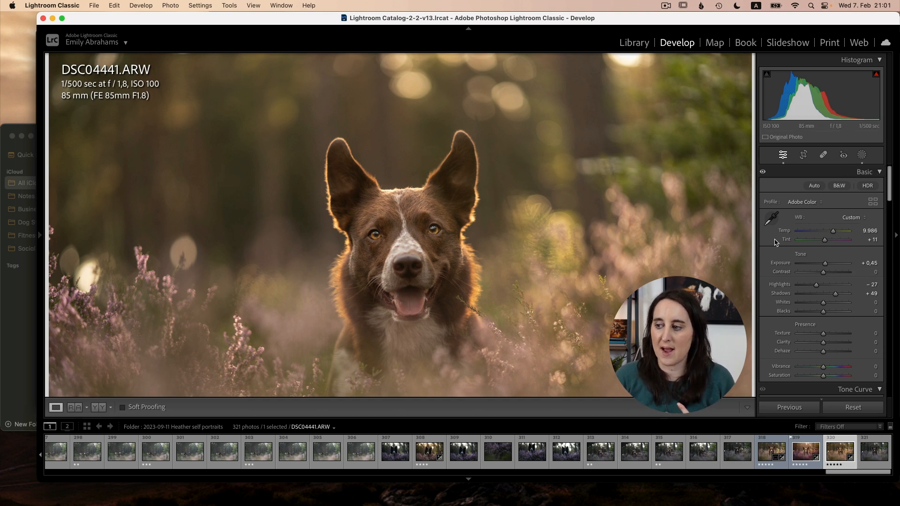
{"action": "left_click", "coordinate": [862, 156]}
{"action": "key", "text": "super+equal"}
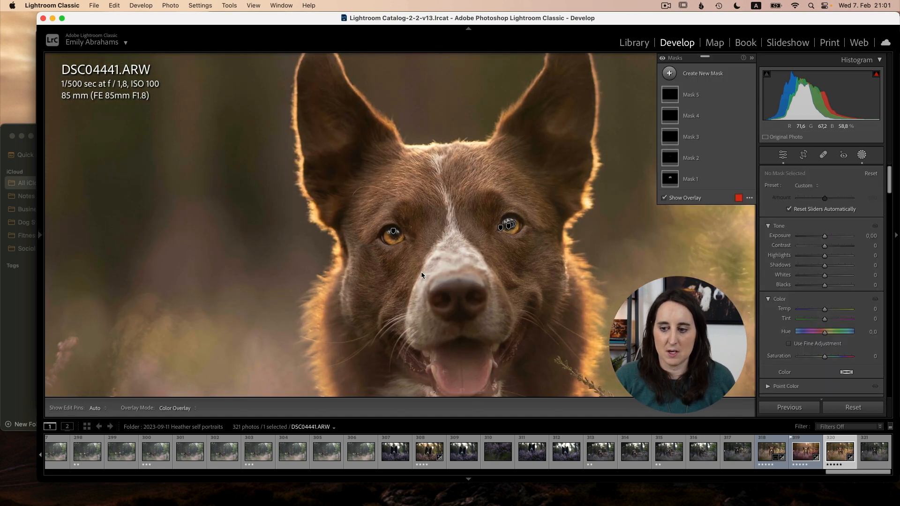
{"action": "key", "text": "super+equal"}
{"action": "key", "text": "shift+m"}
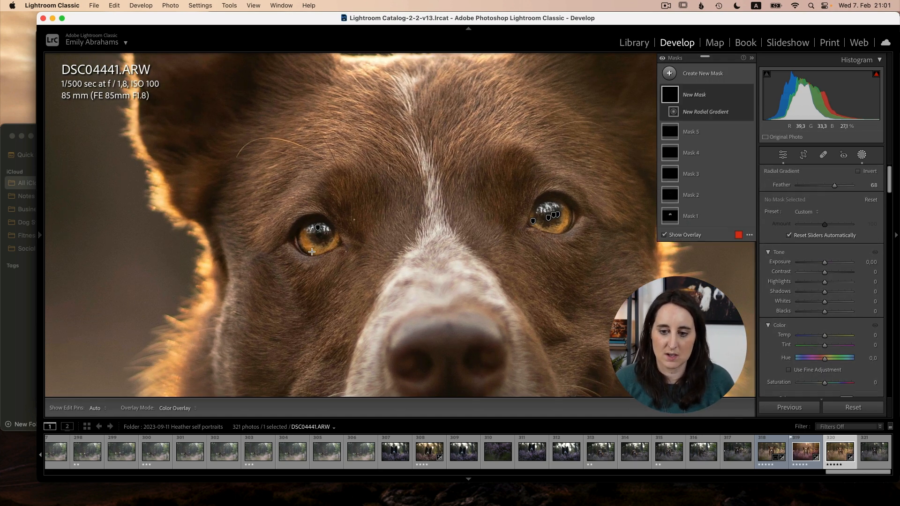
{"action": "mouse_move", "coordinate": [307, 246]}
{"action": "left_mouse_down"}
{"action": "mouse_move", "coordinate": [328, 265]}
{"action": "mouse_move", "coordinate": [310, 250]}
{"action": "left_mouse_up"}
{"action": "left_click_drag", "start_coordinate": [825, 345], "coordinate": [821, 347]}
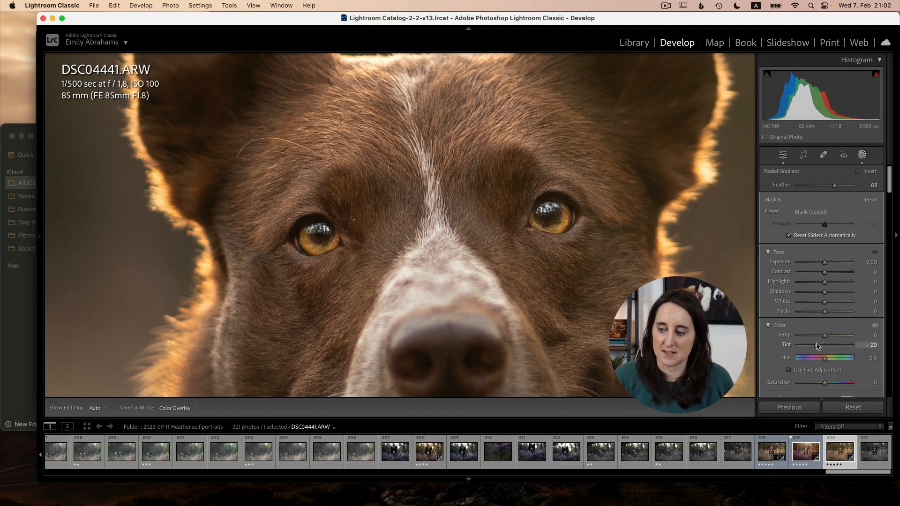
{"action": "left_click_drag", "start_coordinate": [817, 347], "coordinate": [818, 347]}
{"action": "key", "text": "Escape"}
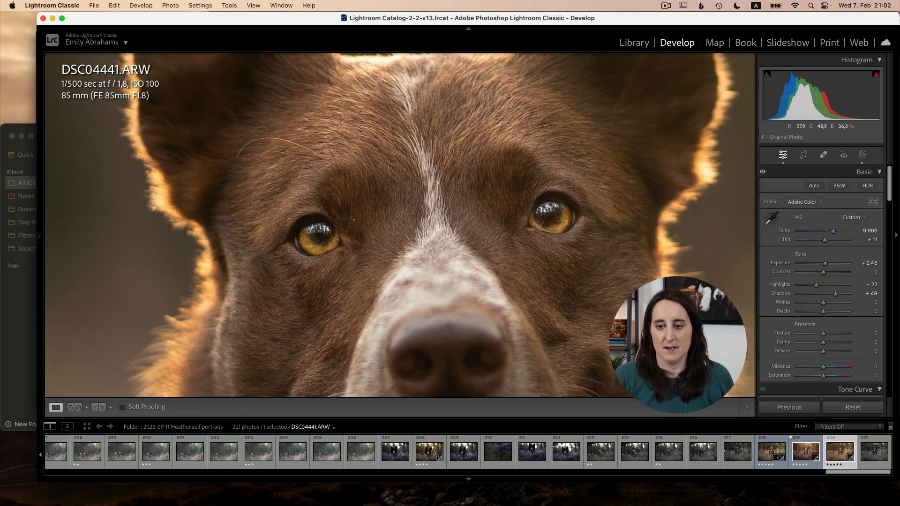
{"action": "key", "text": "z"}
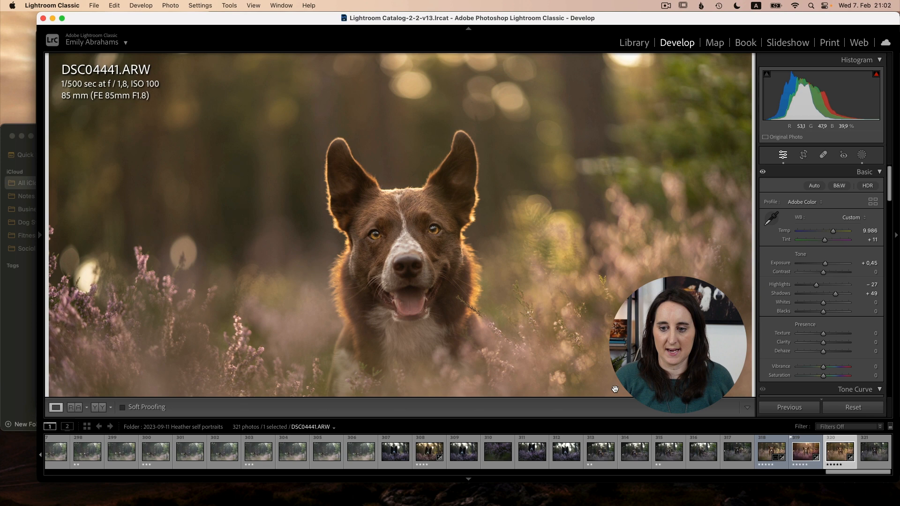
Step: Switch to the puppy portrait DSC07003.ARW and compare it before and after the edits
{"action": "left_click", "coordinate": [563, 305]}
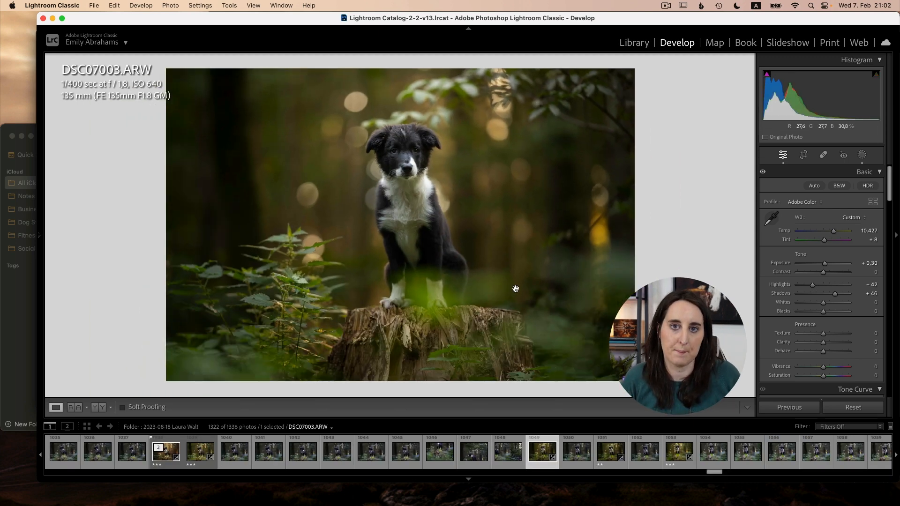
{"action": "key", "text": "backslash"}
{"action": "key", "text": "backslash"}
{"action": "key", "text": "backslash"}
{"action": "key", "text": "backslash"}
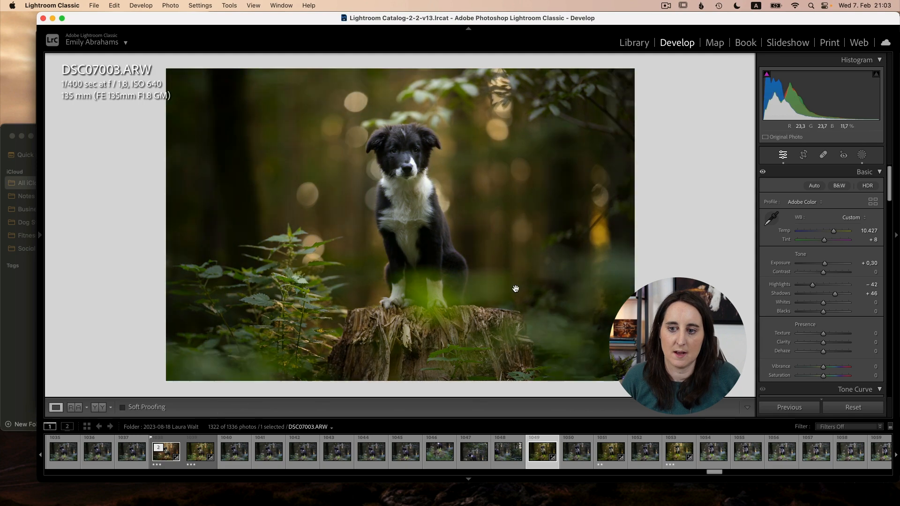
{"action": "key", "text": "backslash"}
{"action": "key", "text": "backslash"}
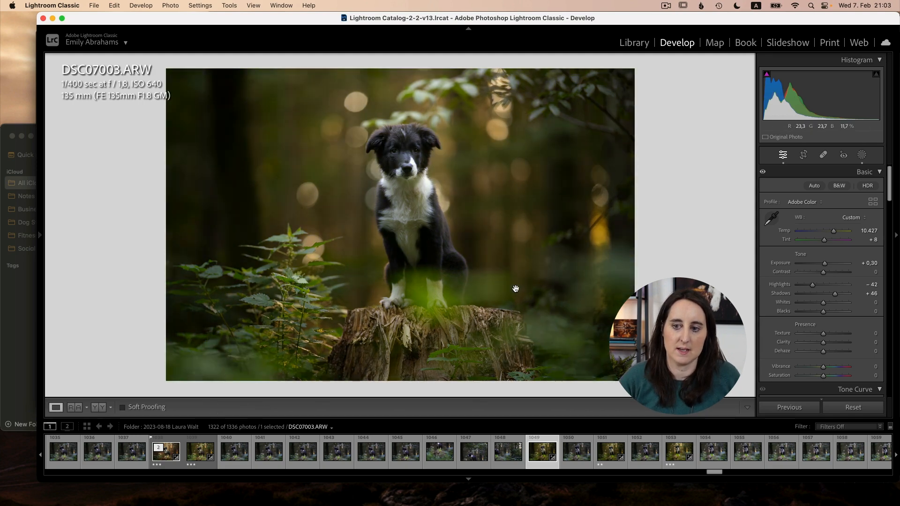
Step: Narrow Mask 1's radial gradient, move it between the puppy's eyes and widen it to span both eyes
{"action": "left_click", "coordinate": [516, 289]}
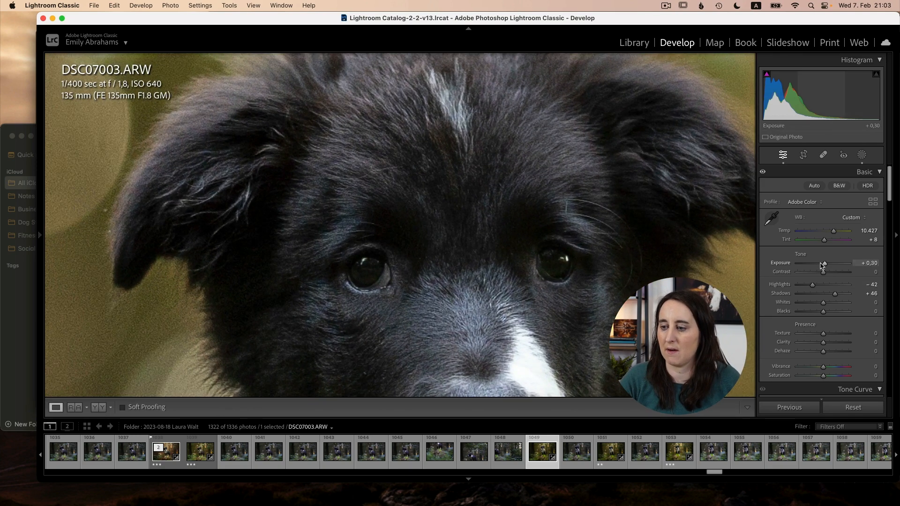
{"action": "left_click", "coordinate": [862, 156]}
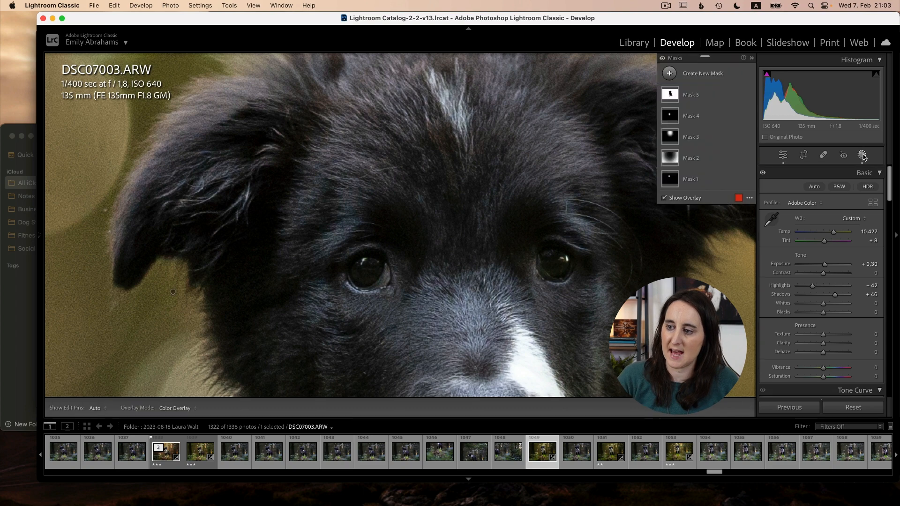
{"action": "left_click", "coordinate": [690, 179]}
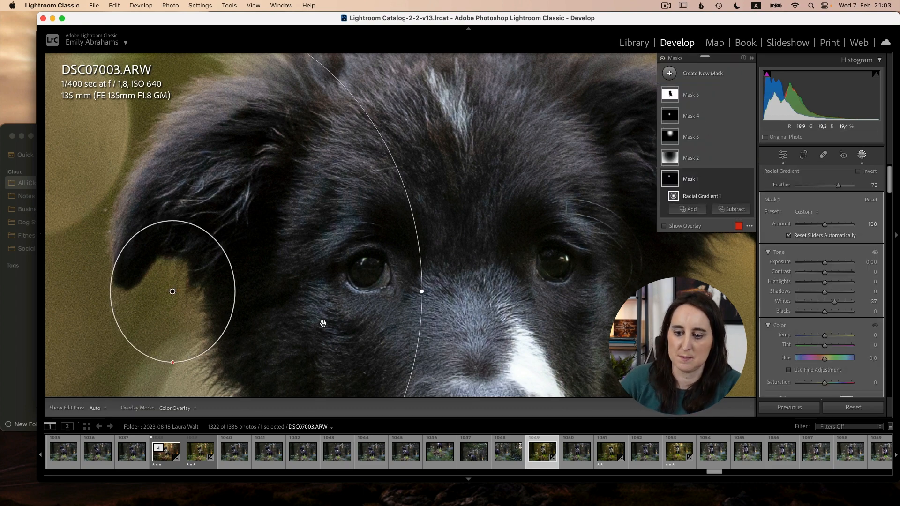
{"action": "left_click_drag", "start_coordinate": [422, 291], "coordinate": [372, 291]}
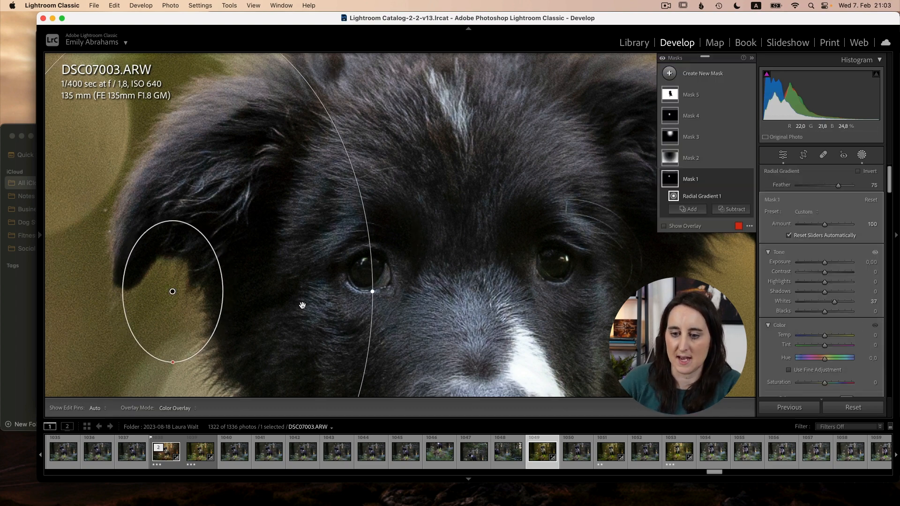
{"action": "left_click_drag", "start_coordinate": [303, 305], "coordinate": [584, 271]}
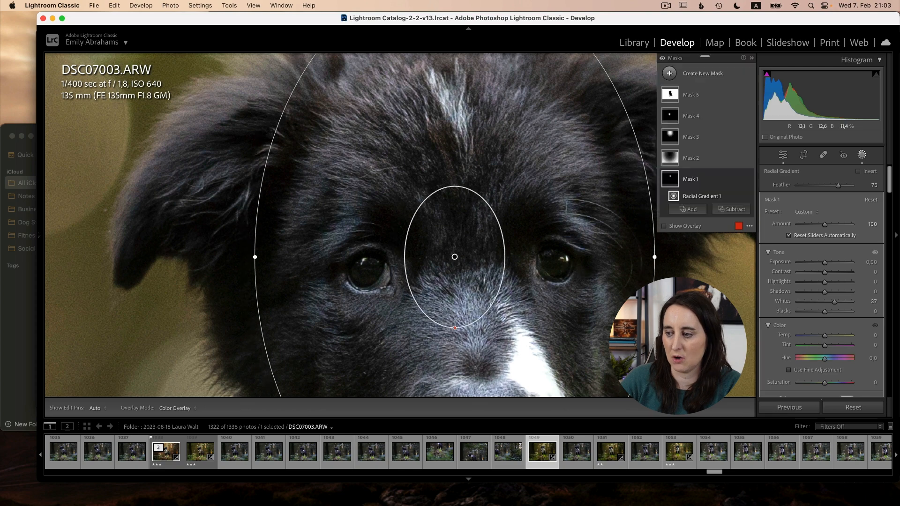
{"action": "scroll", "coordinate": [834, 316], "scroll_direction": "down", "scroll_amount": 3}
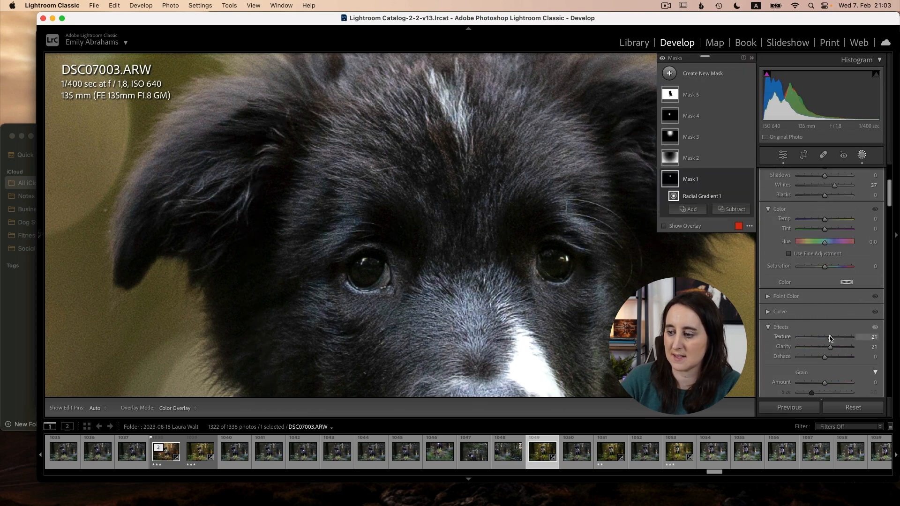
{"action": "left_click_drag", "start_coordinate": [652, 259], "coordinate": [671, 257]}
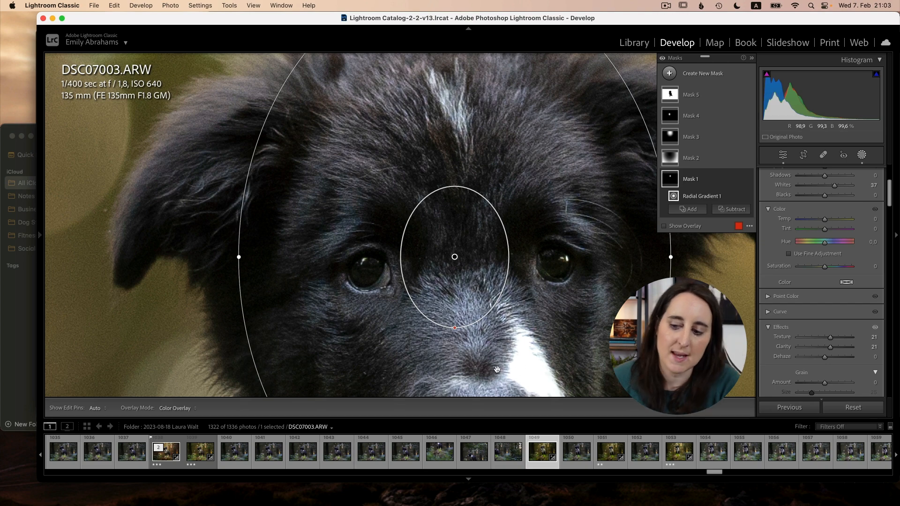
{"action": "left_click_drag", "start_coordinate": [571, 333], "coordinate": [567, 337]}
{"action": "left_click", "coordinate": [567, 337]}
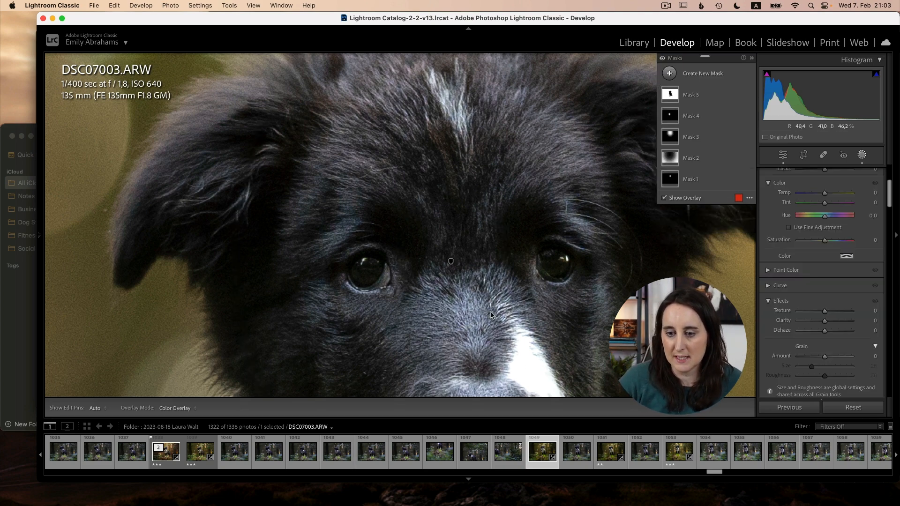
Step: Try to brighten the puppy's left-hand eye in the photo with a radial gradient mask, Exposure 0.24 and Shadows 78
{"action": "key", "text": "super+equal"}
{"action": "key", "text": "super+equal"}
{"action": "key", "text": "super+minus"}
{"action": "key", "text": "super+minus"}
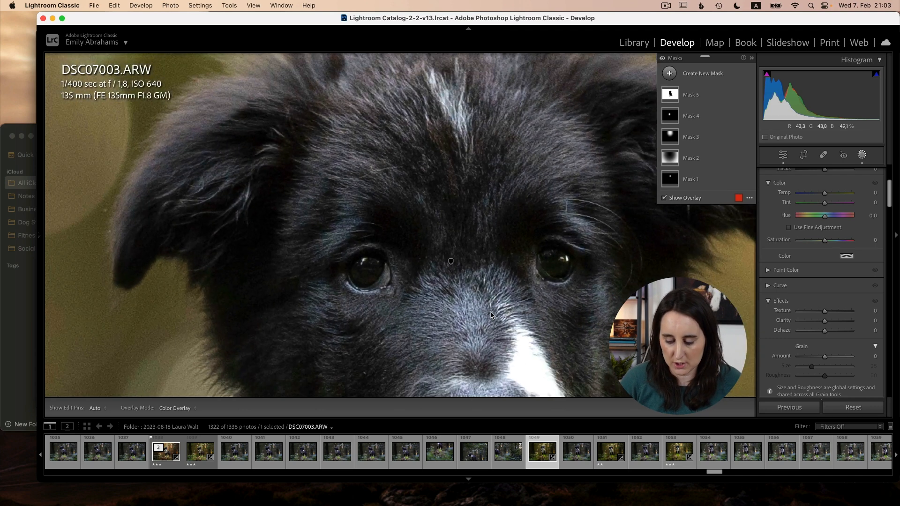
{"action": "key", "text": "shift+m"}
{"action": "left_click_drag", "start_coordinate": [359, 269], "coordinate": [385, 294]}
{"action": "left_click_drag", "start_coordinate": [364, 284], "coordinate": [372, 284]}
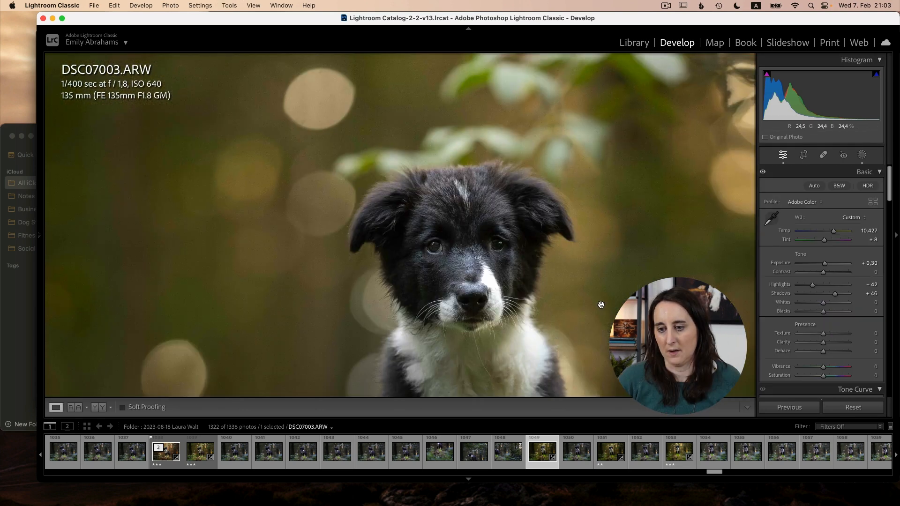
Step: Review the puppy's face and remove Mask 6's gradient from its eye
{"action": "key", "text": "super+minus"}
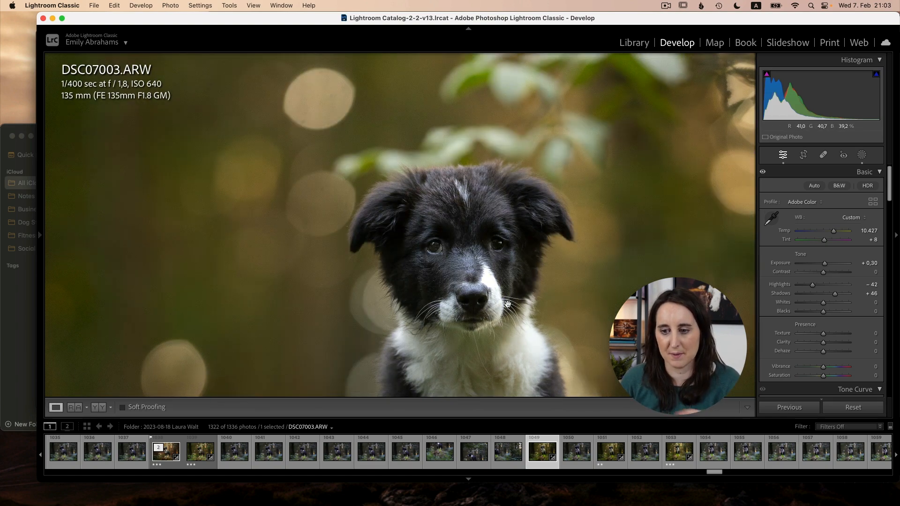
{"action": "left_click", "coordinate": [508, 305]}
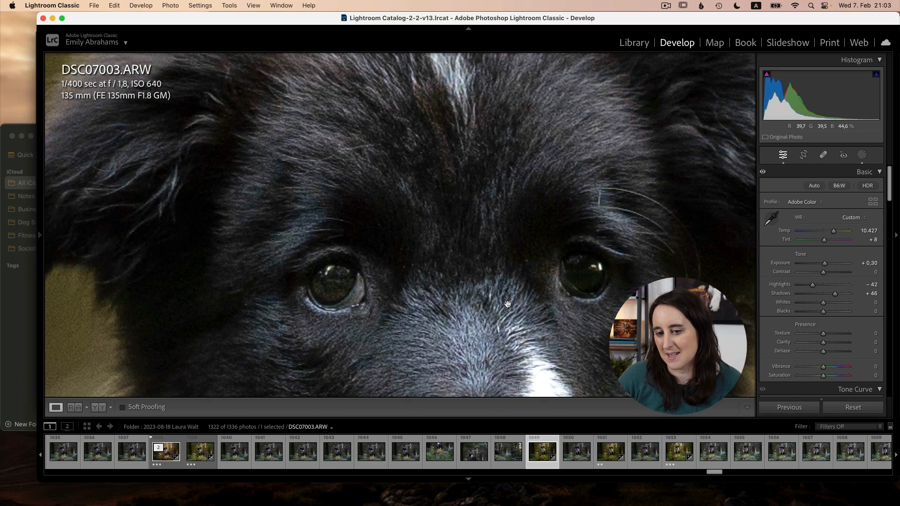
{"action": "left_click", "coordinate": [436, 367]}
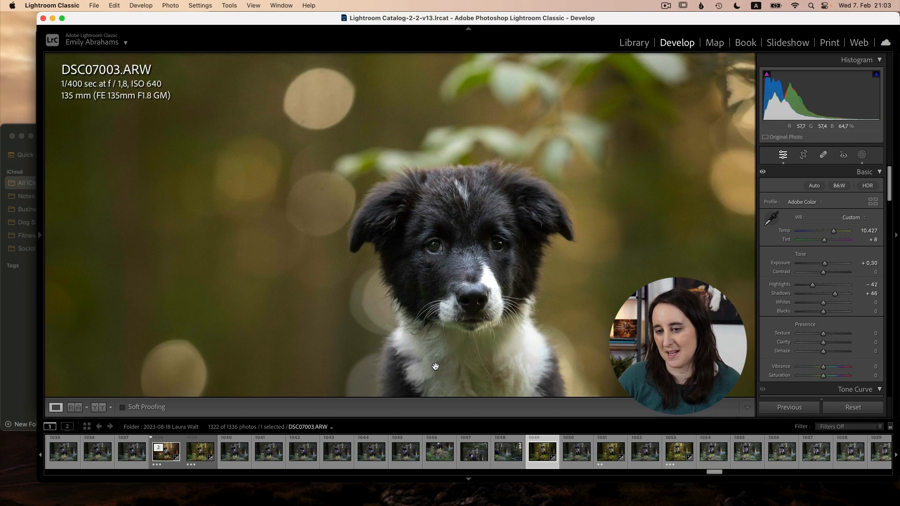
{"action": "key", "text": "super+equal"}
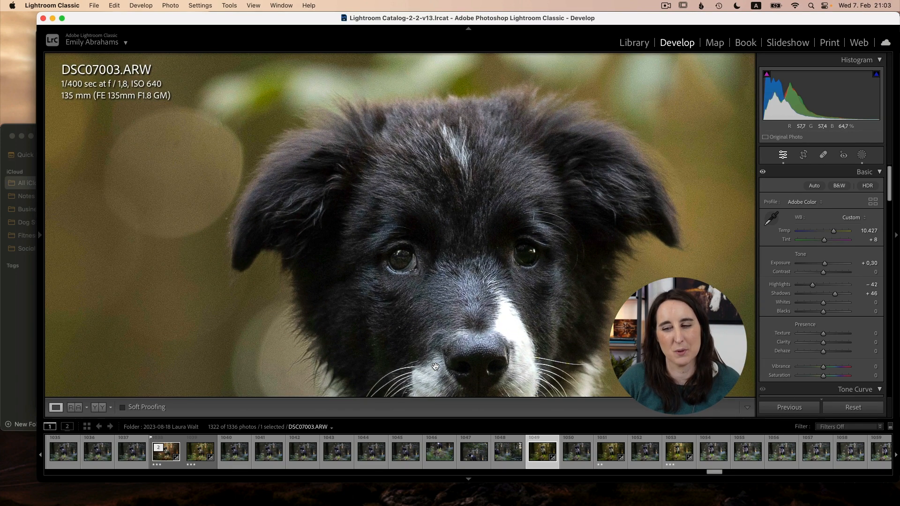
{"action": "left_click", "coordinate": [862, 155]}
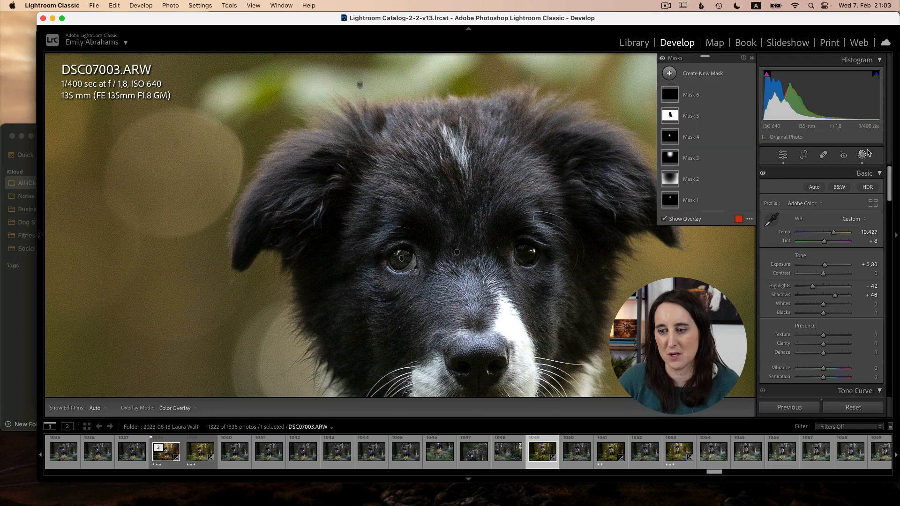
{"action": "left_click", "coordinate": [692, 95]}
{"action": "key", "text": "o"}
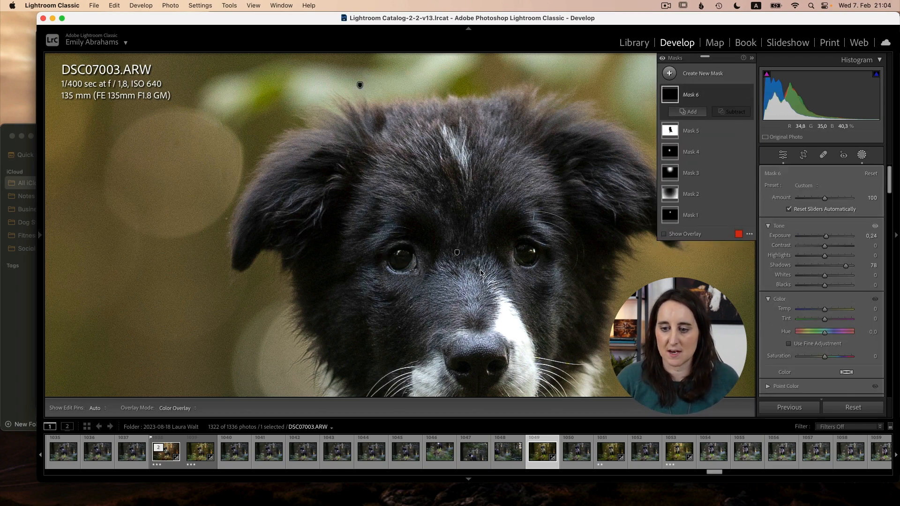
Step: Create a new mask with flattened radial gradients over the upper catchlight area of both of the puppy's eyes
{"action": "key", "text": "super+equal"}
{"action": "key", "text": "super+equal"}
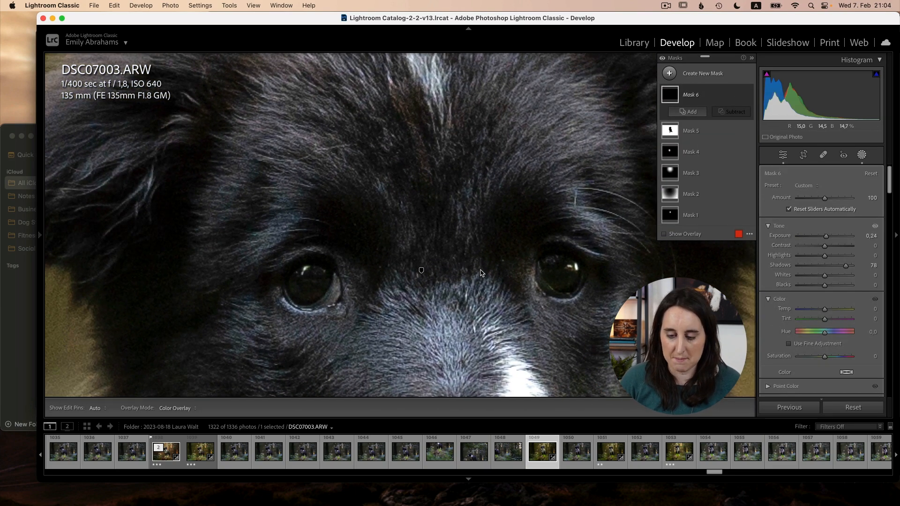
{"action": "key", "text": "shift+m"}
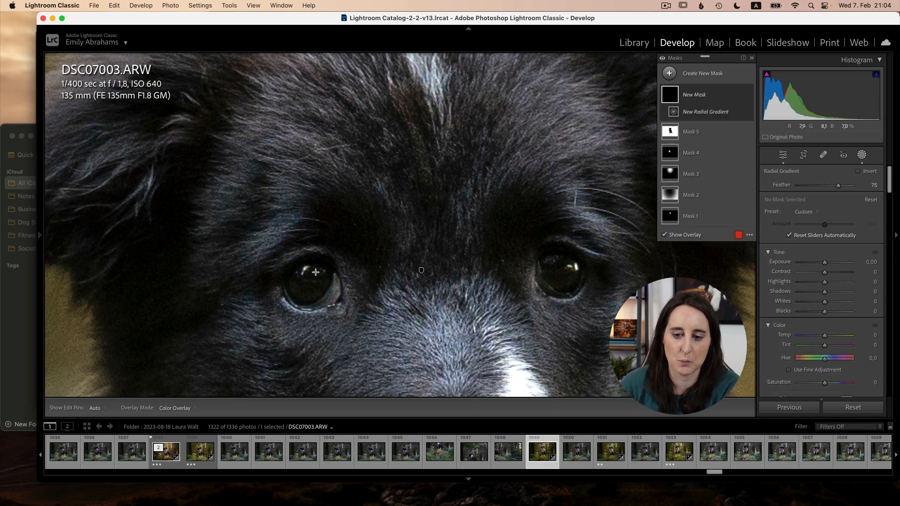
{"action": "mouse_move", "coordinate": [312, 271]}
{"action": "left_mouse_down"}
{"action": "mouse_move", "coordinate": [329, 278]}
{"action": "mouse_move", "coordinate": [321, 271]}
{"action": "left_mouse_up"}
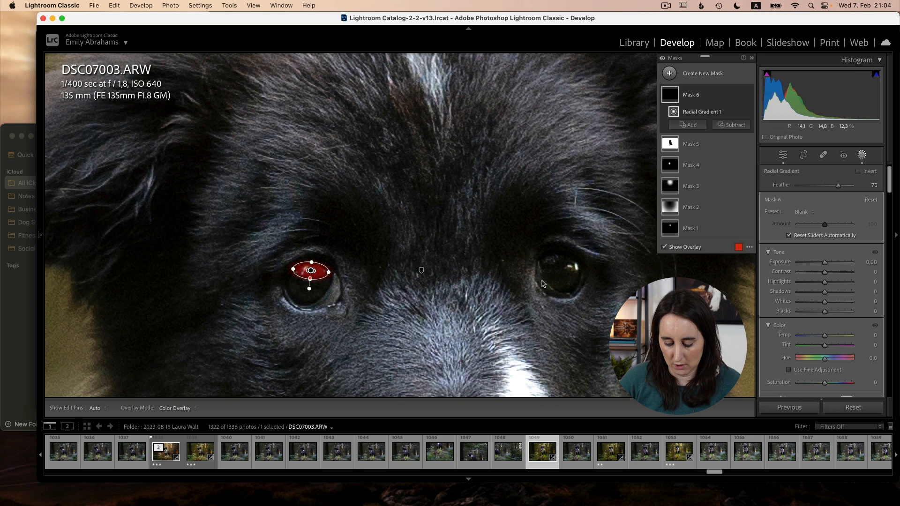
{"action": "key", "text": "shift+m"}
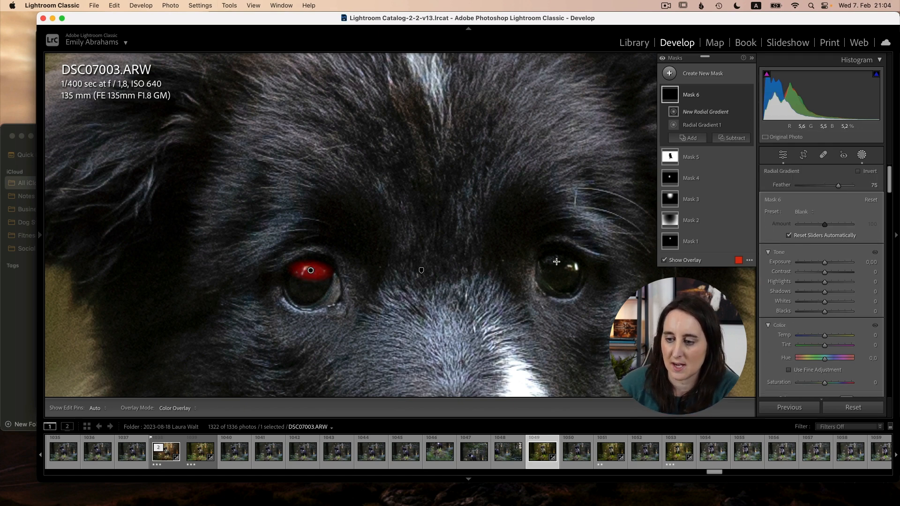
{"action": "mouse_move", "coordinate": [557, 262]}
{"action": "left_mouse_down"}
{"action": "mouse_move", "coordinate": [581, 268]}
{"action": "mouse_move", "coordinate": [570, 265]}
{"action": "left_mouse_up"}
Step: Set the catchlight mask's Whites to 100, Shadows to 82 and Saturation to -100, and fine-tune the right-hand gradient's shape
{"action": "left_click_drag", "start_coordinate": [825, 302], "coordinate": [847, 294]}
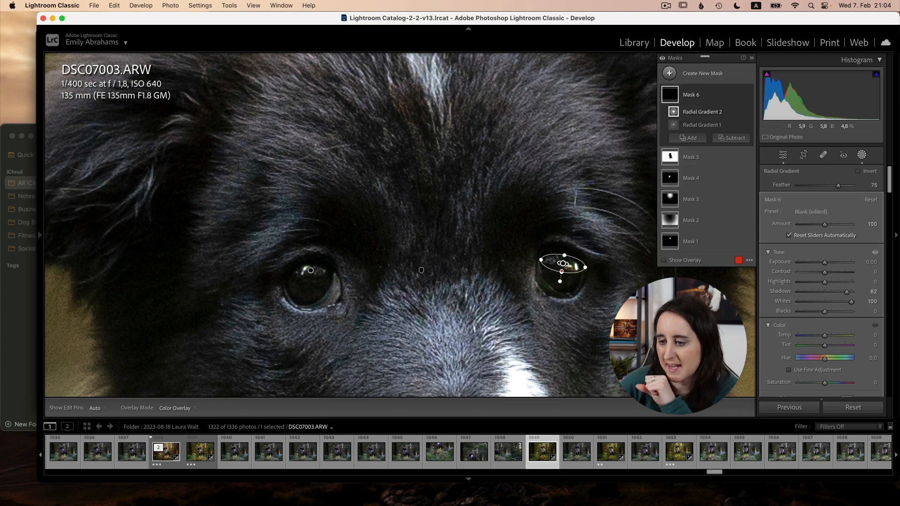
{"action": "left_click_drag", "start_coordinate": [824, 382], "coordinate": [772, 387]}
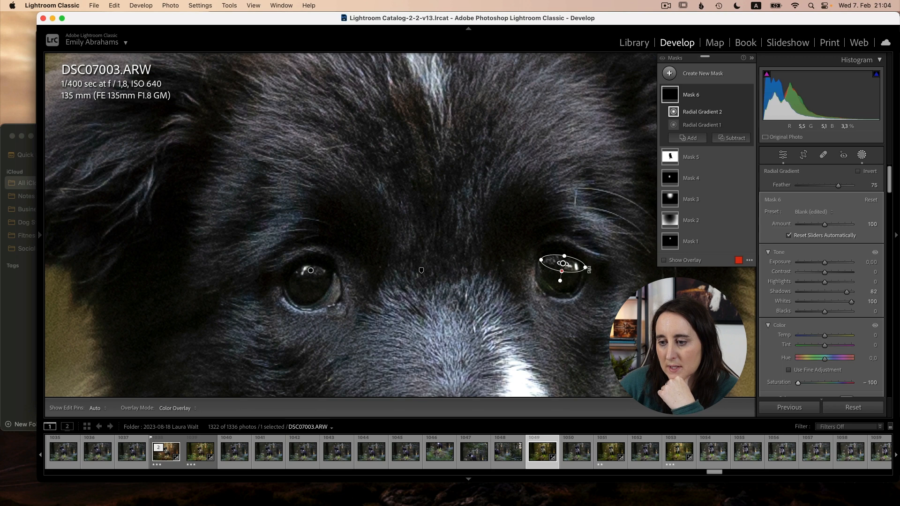
{"action": "left_click_drag", "start_coordinate": [591, 271], "coordinate": [590, 272]}
{"action": "key", "text": "Escape"}
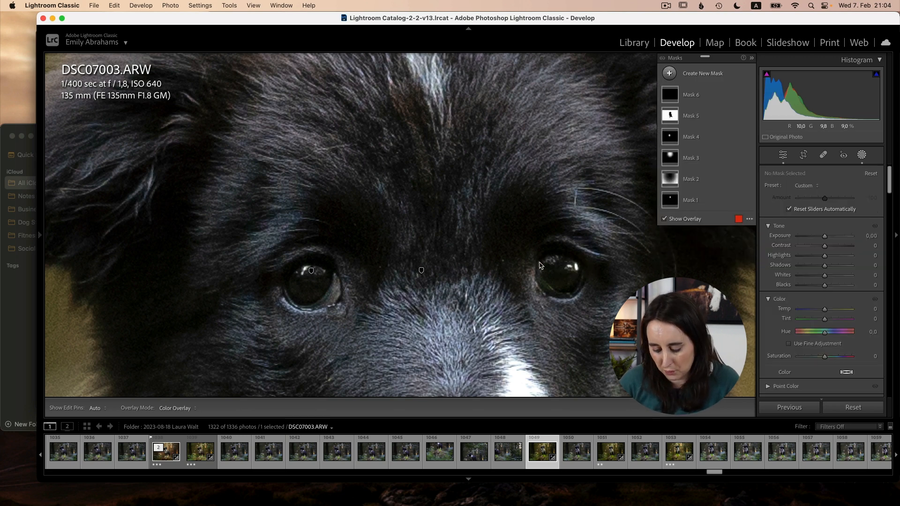
Step: Add a radial gradient mask over the catchlight of the puppy's right-hand eye with Exposure 1.20 and Dehaze 21
{"action": "key", "text": "shift+m"}
{"action": "left_click_drag", "start_coordinate": [551, 259], "coordinate": [569, 269]}
{"action": "left_click_drag", "start_coordinate": [825, 263], "coordinate": [834, 265]}
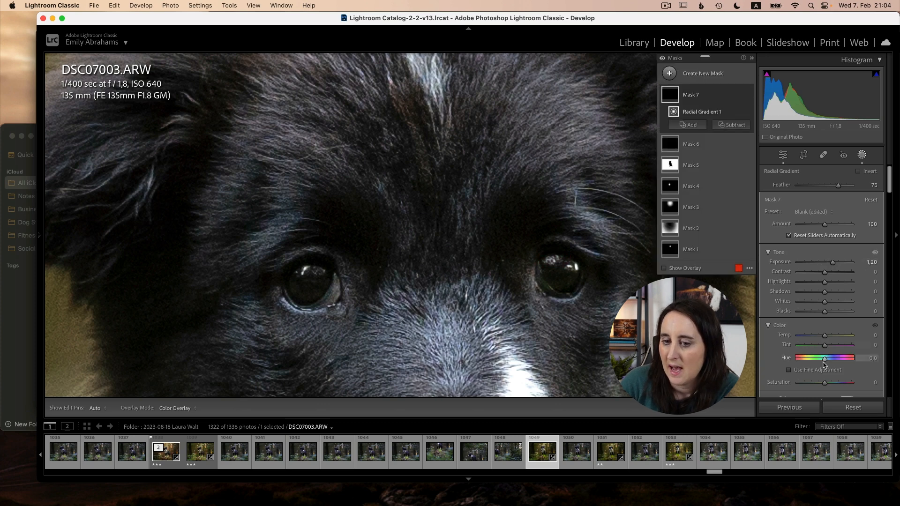
{"action": "scroll", "coordinate": [814, 363], "scroll_direction": "down", "scroll_amount": 2}
{"action": "scroll", "coordinate": [827, 282], "scroll_direction": "down", "scroll_amount": 2}
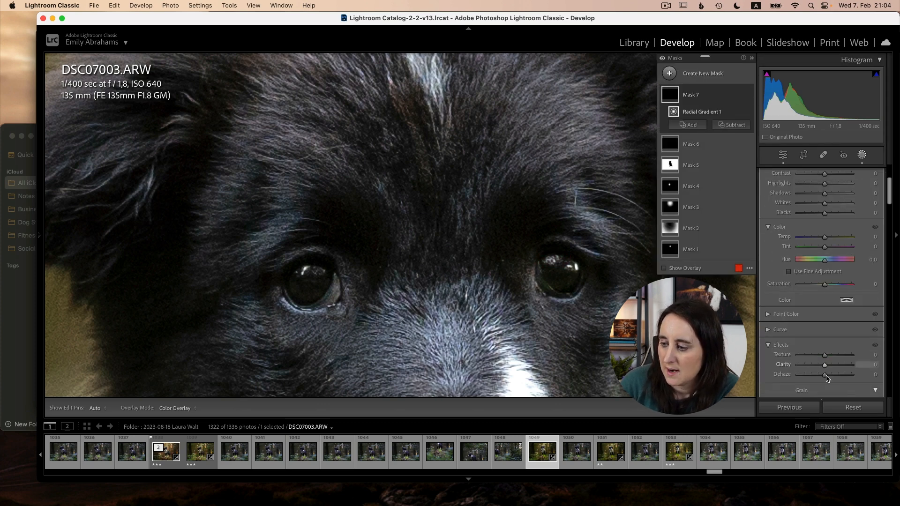
{"action": "left_click_drag", "start_coordinate": [826, 377], "coordinate": [831, 378]}
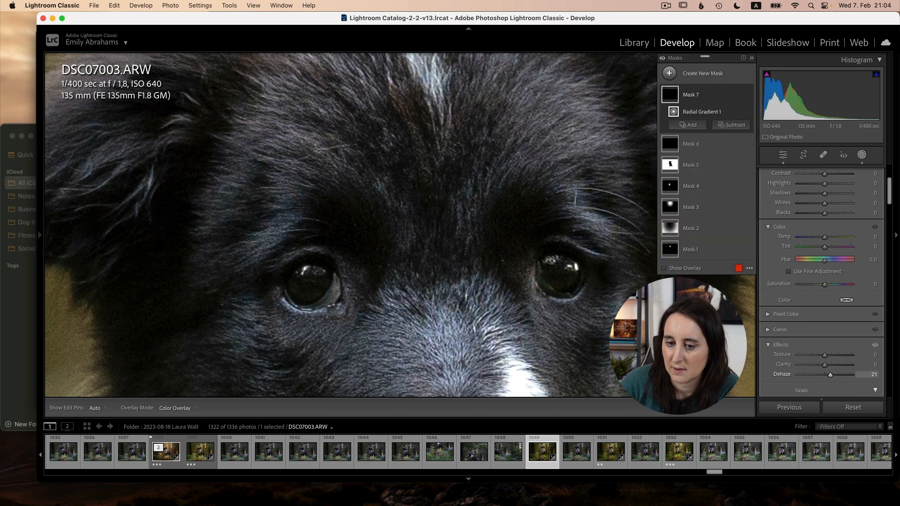
{"action": "left_click", "coordinate": [471, 328]}
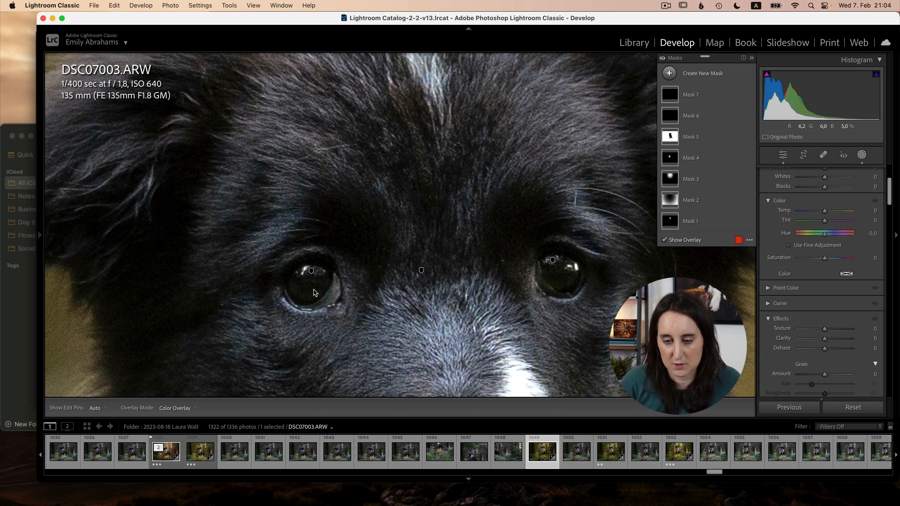
{"action": "key", "text": "shift+m"}
{"action": "left_click_drag", "start_coordinate": [308, 292], "coordinate": [332, 307]}
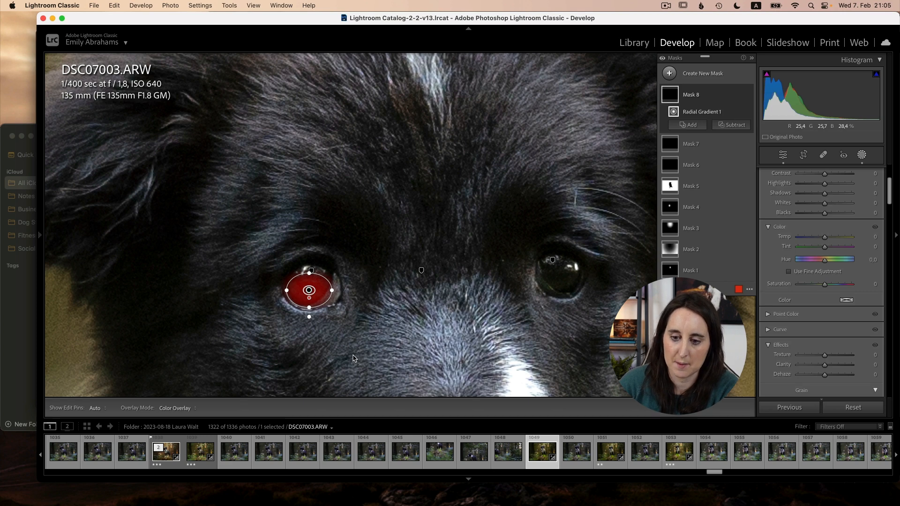
{"action": "key", "text": "Delete"}
Step: Create a new brush mask and paint over the lower iris area of both of the puppy's eyes
{"action": "left_click", "coordinate": [676, 77]}
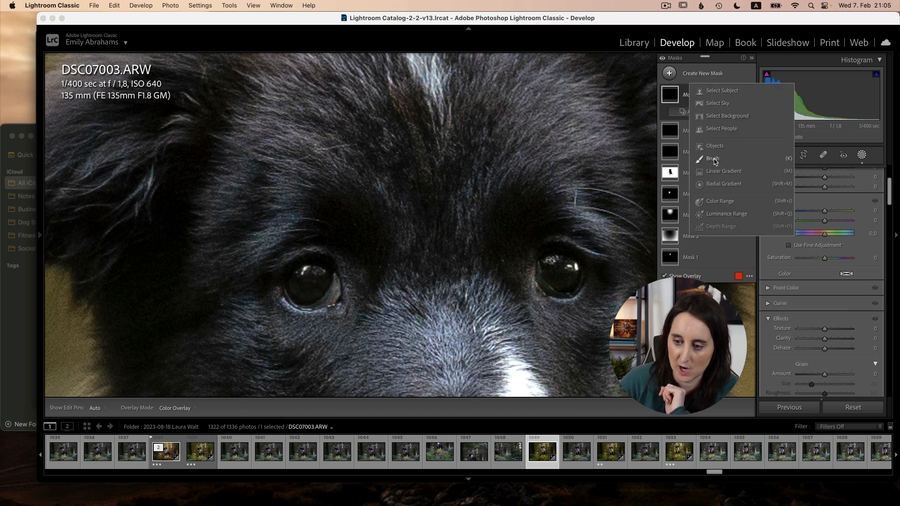
{"action": "left_click", "coordinate": [713, 159]}
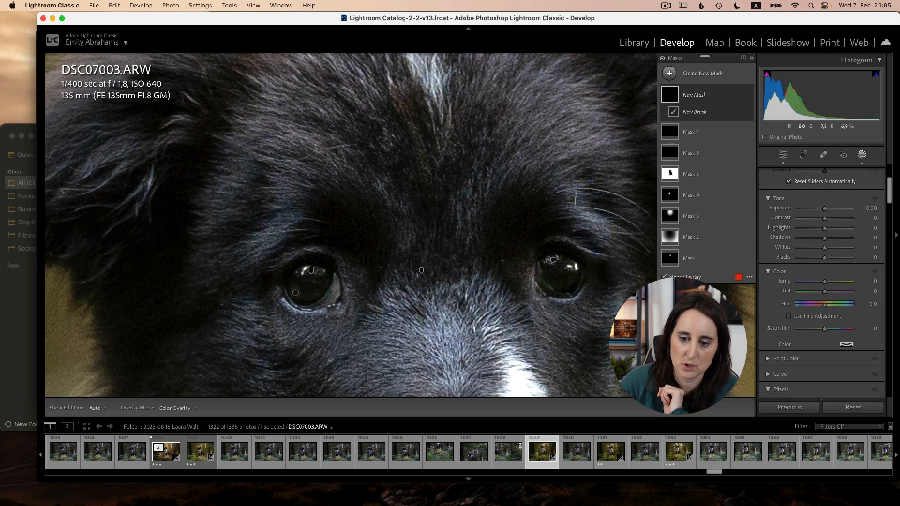
{"action": "key", "text": "h"}
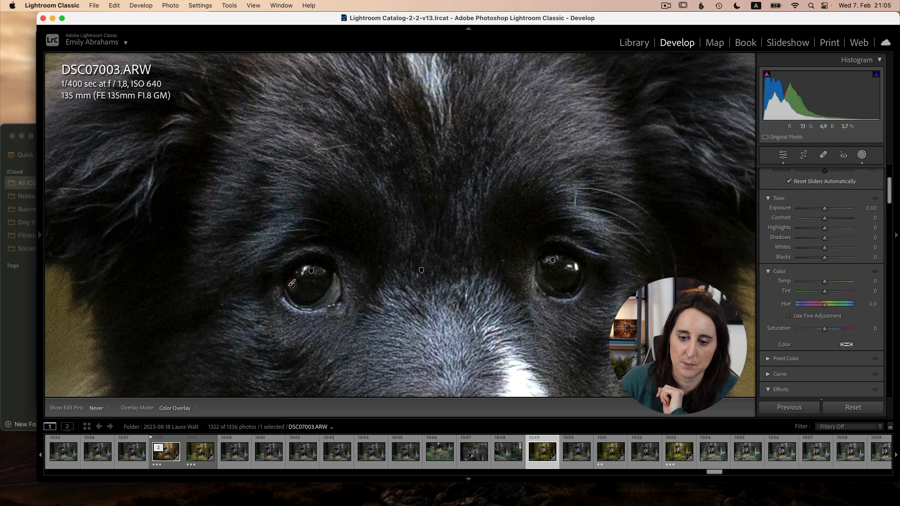
{"action": "mouse_move", "coordinate": [314, 293]}
{"action": "left_mouse_down"}
{"action": "mouse_move", "coordinate": [293, 295]}
{"action": "mouse_move", "coordinate": [313, 298]}
{"action": "mouse_move", "coordinate": [292, 295]}
{"action": "mouse_move", "coordinate": [291, 283]}
{"action": "mouse_move", "coordinate": [305, 301]}
{"action": "mouse_move", "coordinate": [323, 288]}
{"action": "left_mouse_up"}
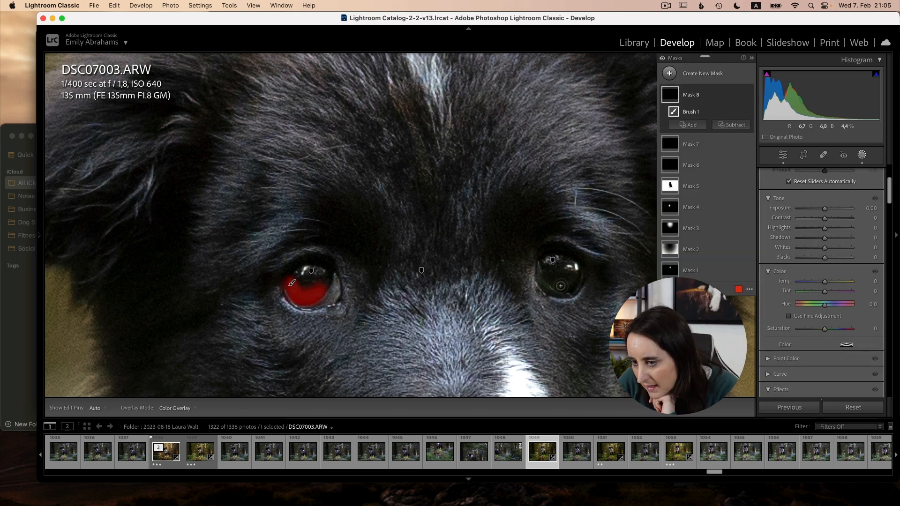
{"action": "mouse_move", "coordinate": [550, 278]}
{"action": "left_mouse_down"}
{"action": "mouse_move", "coordinate": [576, 273]}
{"action": "mouse_move", "coordinate": [558, 284]}
{"action": "mouse_move", "coordinate": [546, 275]}
{"action": "mouse_move", "coordinate": [582, 277]}
{"action": "left_mouse_up"}
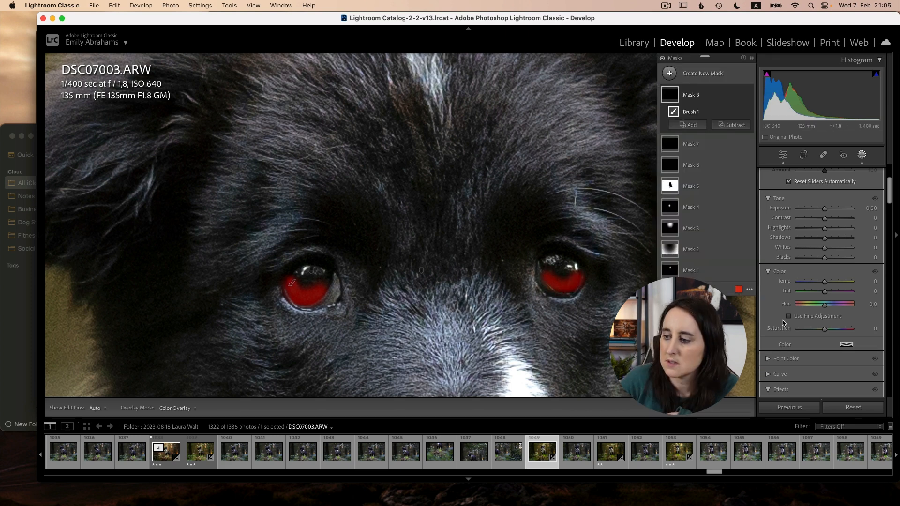
Step: Set the iris brush mask's Shadows to 30 and Temp to 71, and shift its Tint towards magenta
{"action": "left_click_drag", "start_coordinate": [825, 238], "coordinate": [833, 240]}
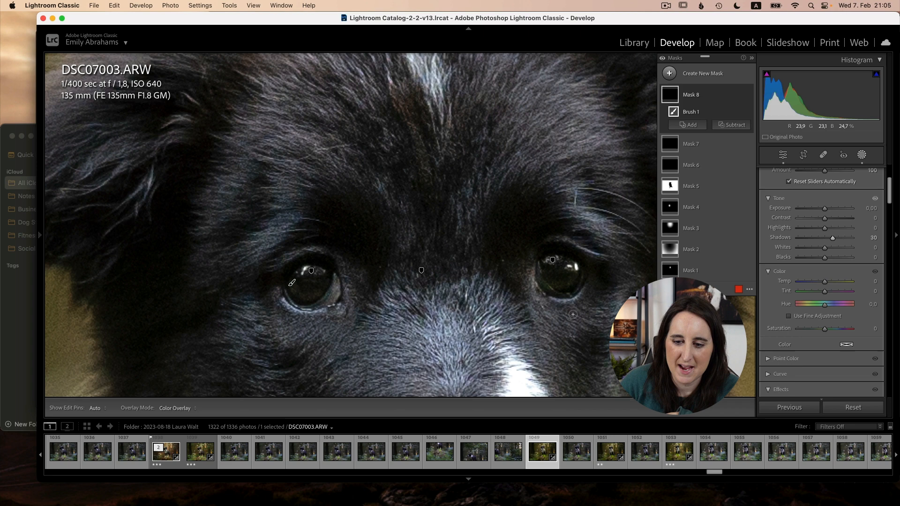
{"action": "mouse_move", "coordinate": [828, 283]}
{"action": "left_mouse_down"}
{"action": "mouse_move", "coordinate": [855, 284]}
{"action": "mouse_move", "coordinate": [844, 284]}
{"action": "left_mouse_up"}
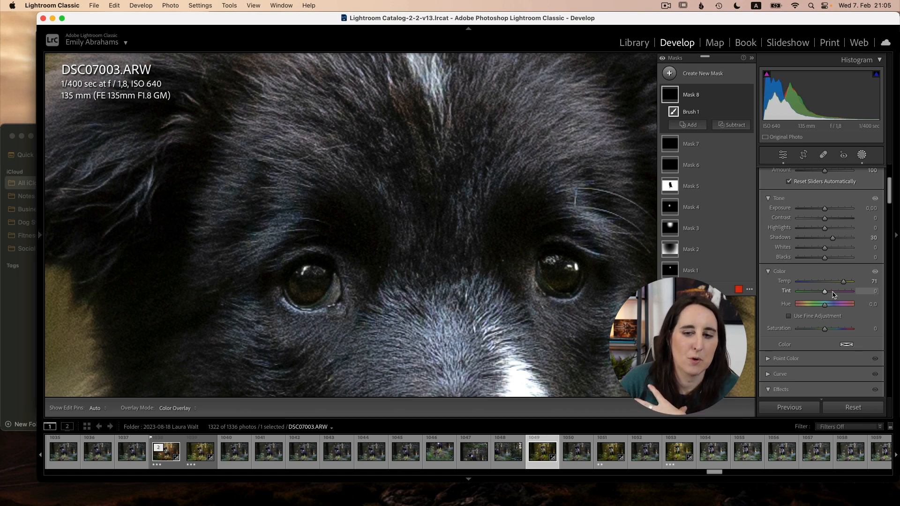
{"action": "left_click_drag", "start_coordinate": [833, 294], "coordinate": [839, 295]}
{"action": "left_click", "coordinate": [749, 72]}
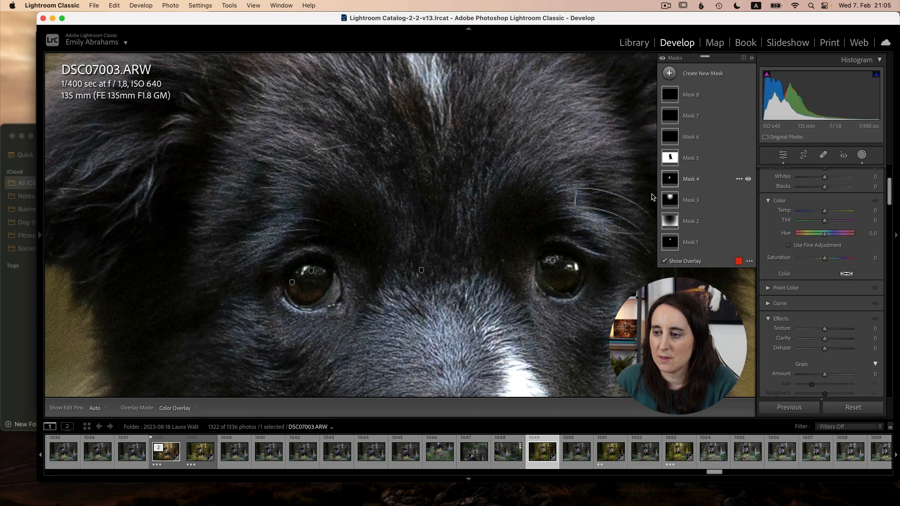
Step: Review the whole puppy portrait and compare it with all masks hidden and shown
{"action": "key", "text": "z"}
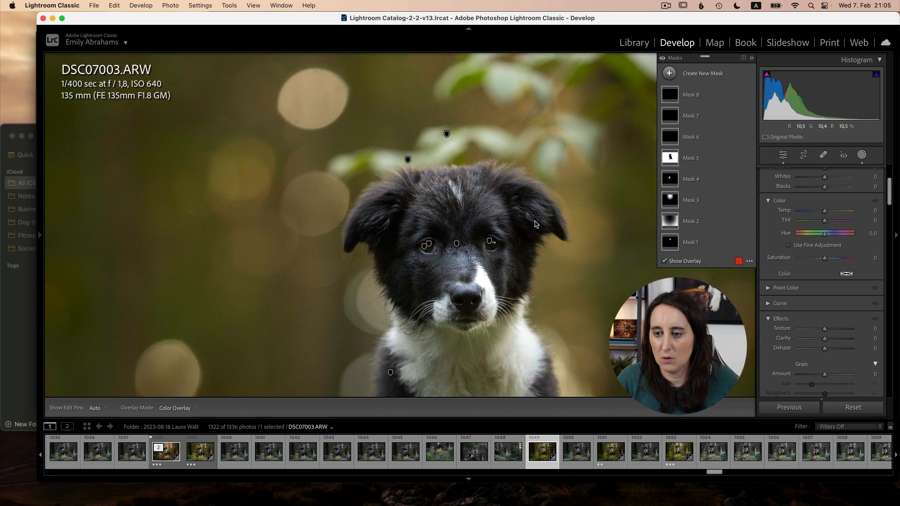
{"action": "key", "text": "shift+w"}
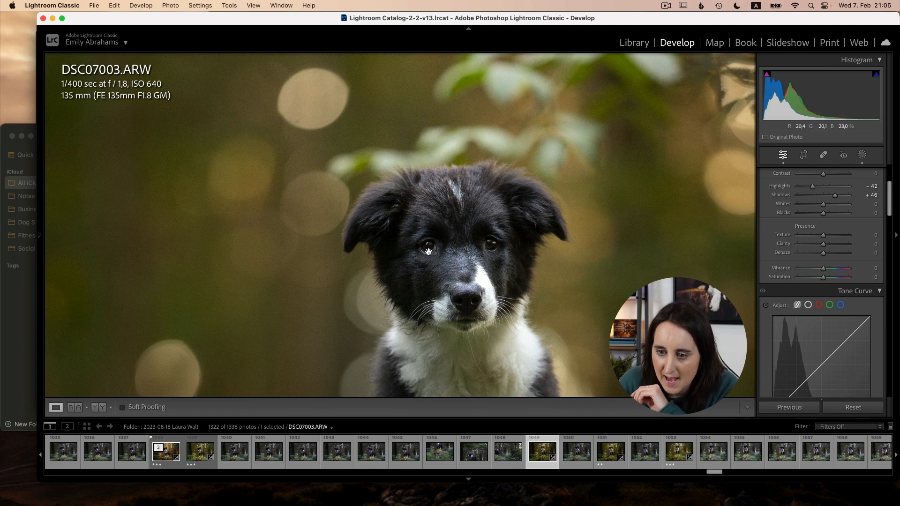
{"action": "left_click", "coordinate": [862, 154]}
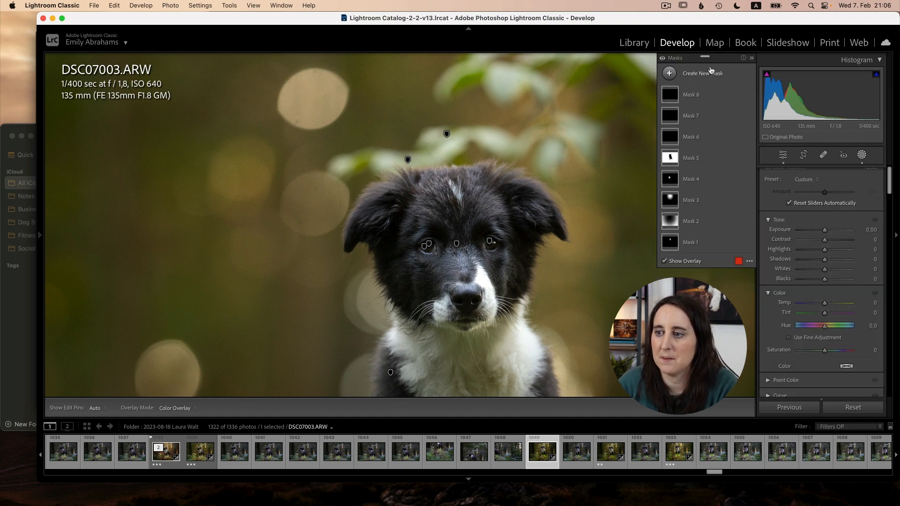
{"action": "left_click", "coordinate": [662, 59]}
{"action": "left_click", "coordinate": [663, 59]}
{"action": "left_click", "coordinate": [663, 59]}
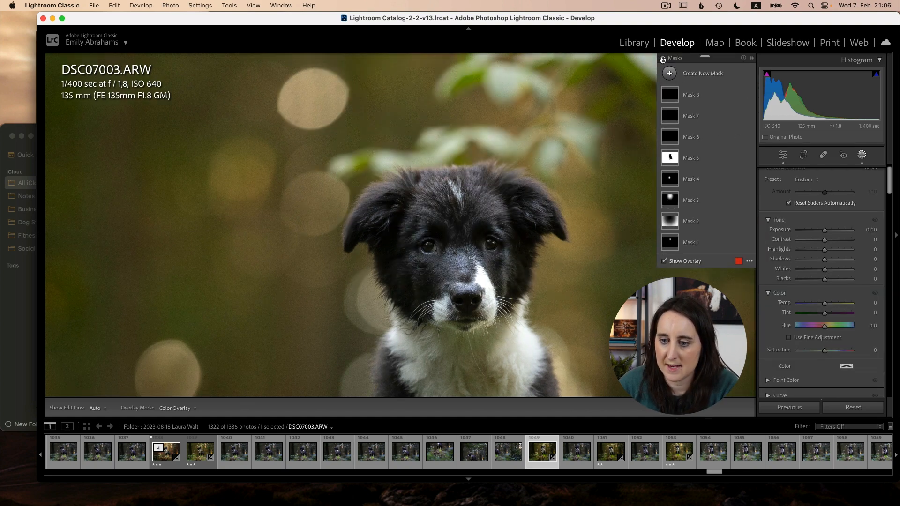
{"action": "left_click", "coordinate": [663, 58]}
{"action": "left_click", "coordinate": [663, 58]}
{"action": "left_click", "coordinate": [663, 59]}
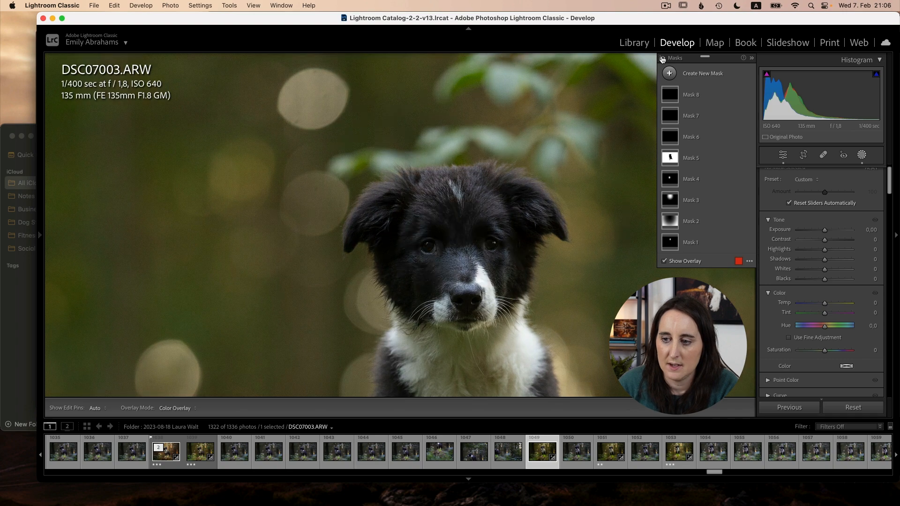
{"action": "left_click", "coordinate": [663, 58]}
{"action": "left_click", "coordinate": [663, 59]}
{"action": "left_click", "coordinate": [662, 59]}
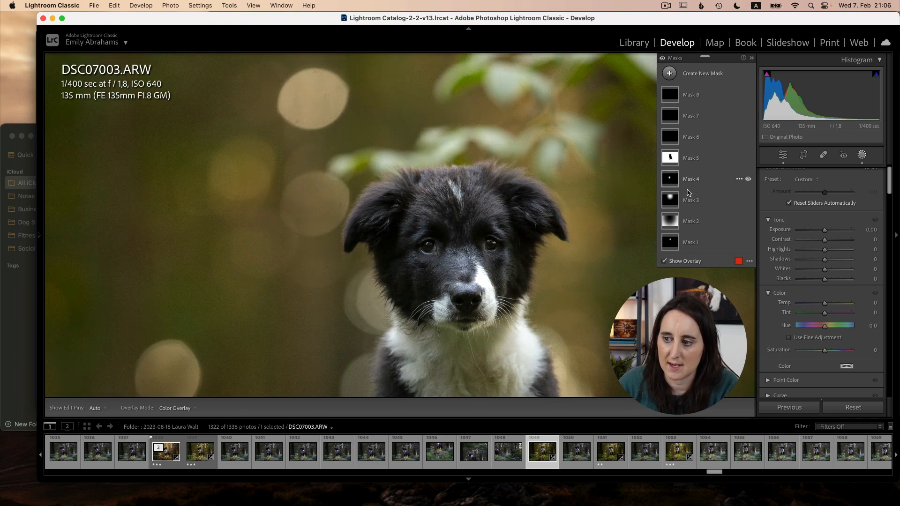
Step: Inspect the coverage of Mask 3's large radial gradient around the puppy, and view the portrait outside masking
{"action": "left_click", "coordinate": [689, 199]}
{"action": "left_click_drag", "start_coordinate": [539, 240], "coordinate": [531, 154]}
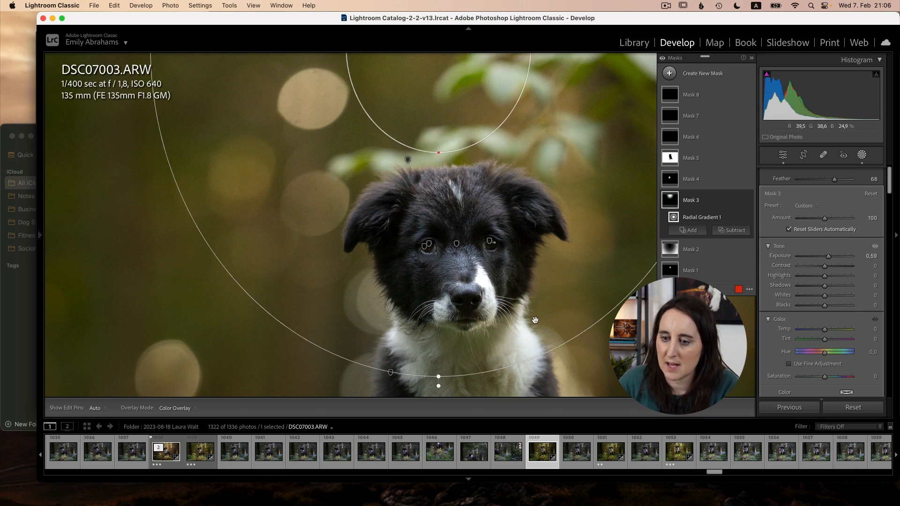
{"action": "left_click_drag", "start_coordinate": [521, 320], "coordinate": [533, 322]}
{"action": "key", "text": "Escape"}
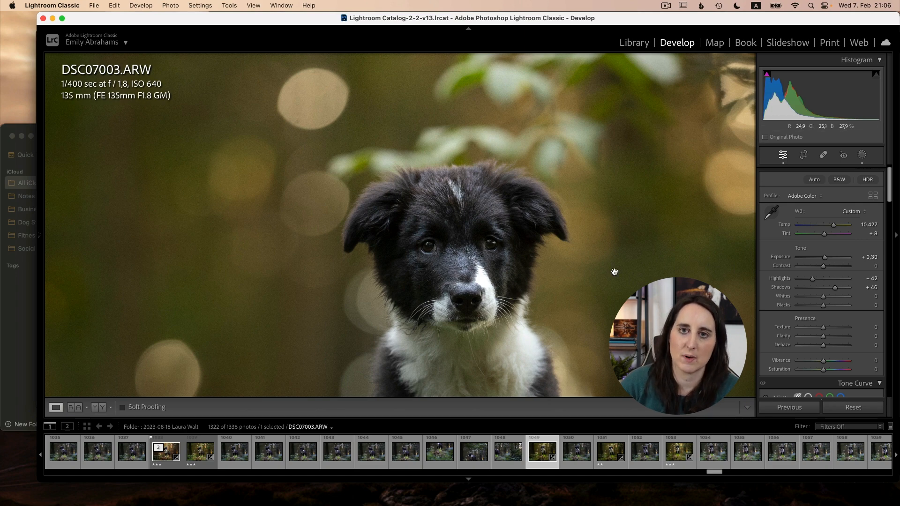
{"action": "key", "text": "super+="}
{"action": "left_click", "coordinate": [650, 246]}
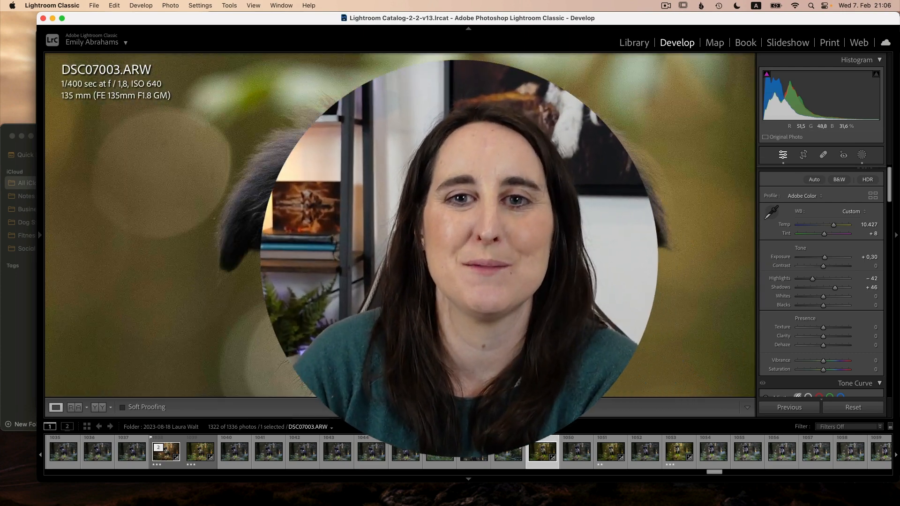